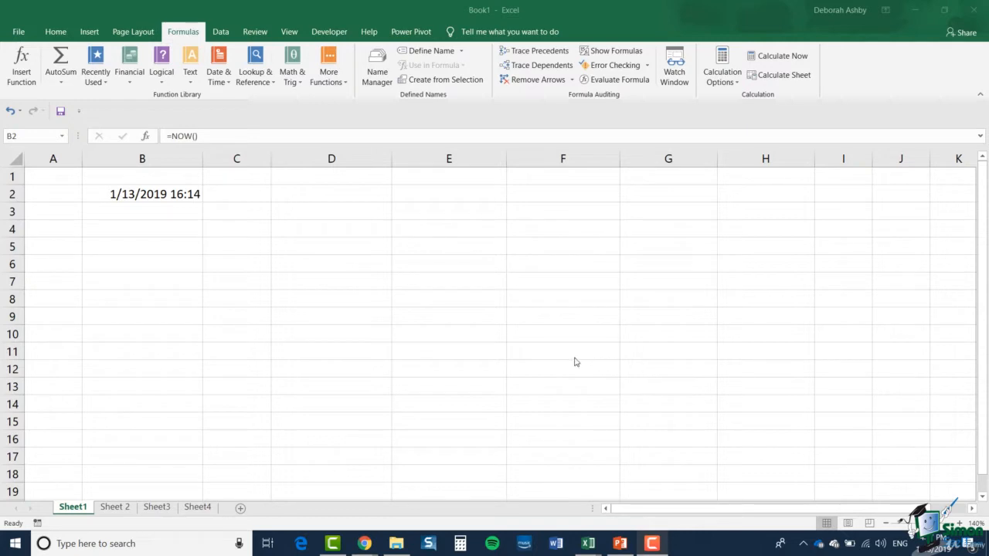
- Enter the formula =B2+0.5 in cell D2 to add twelve hours to the date and time in B2
click(157, 196)
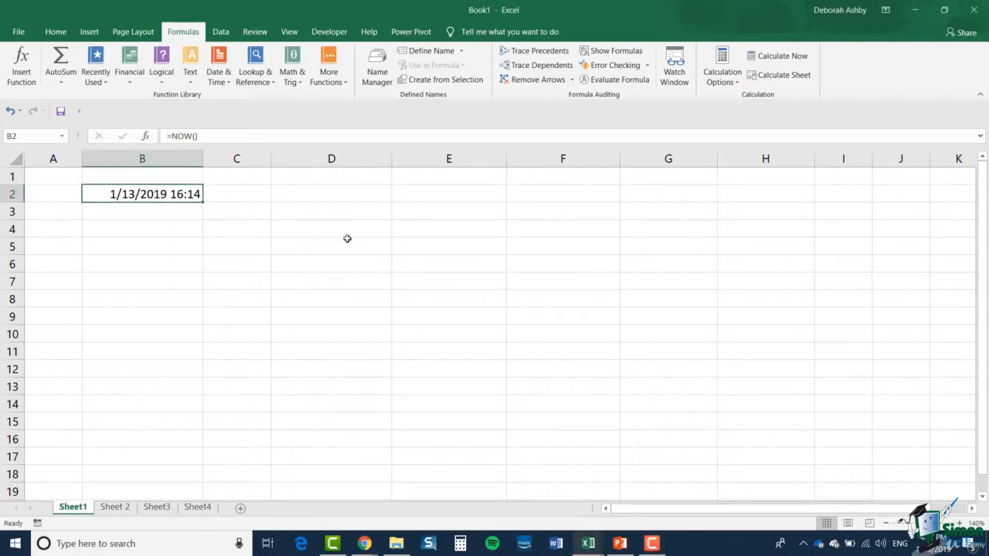
click(321, 196)
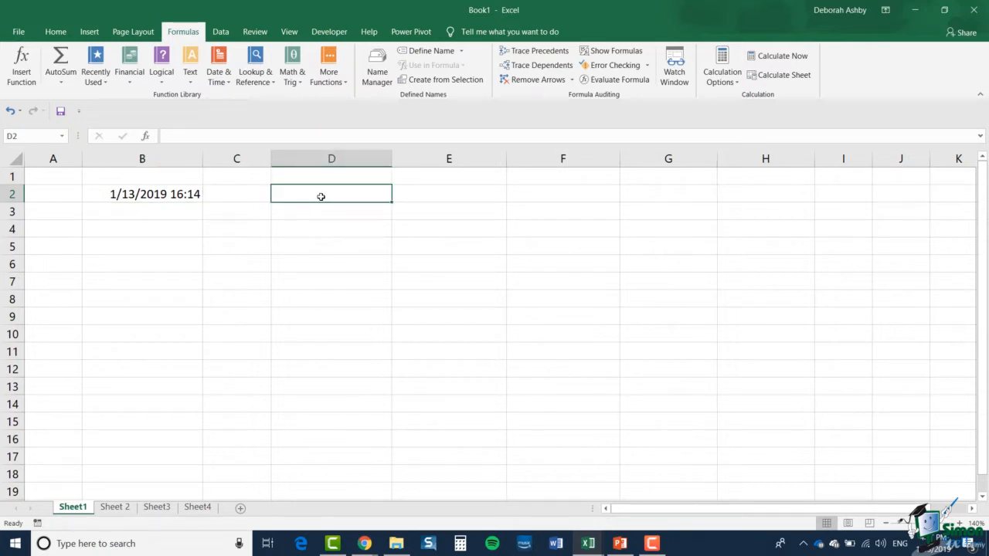
text(=)
click(183, 196)
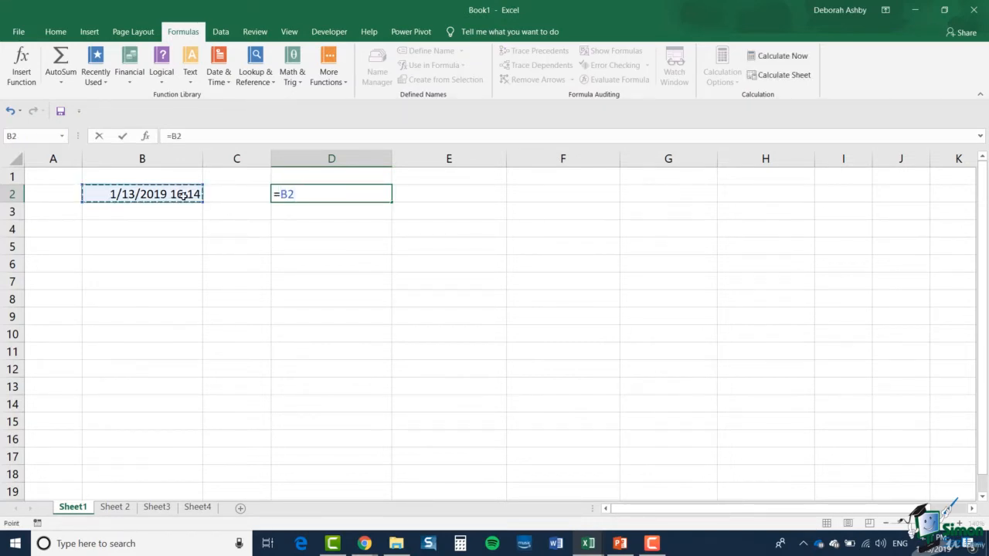
text(+0.5)
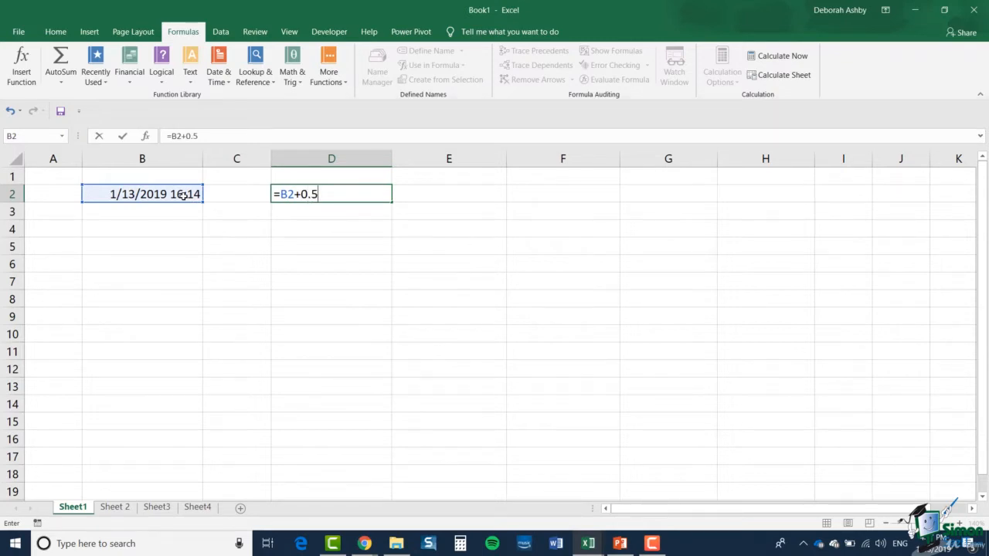
key(Return)
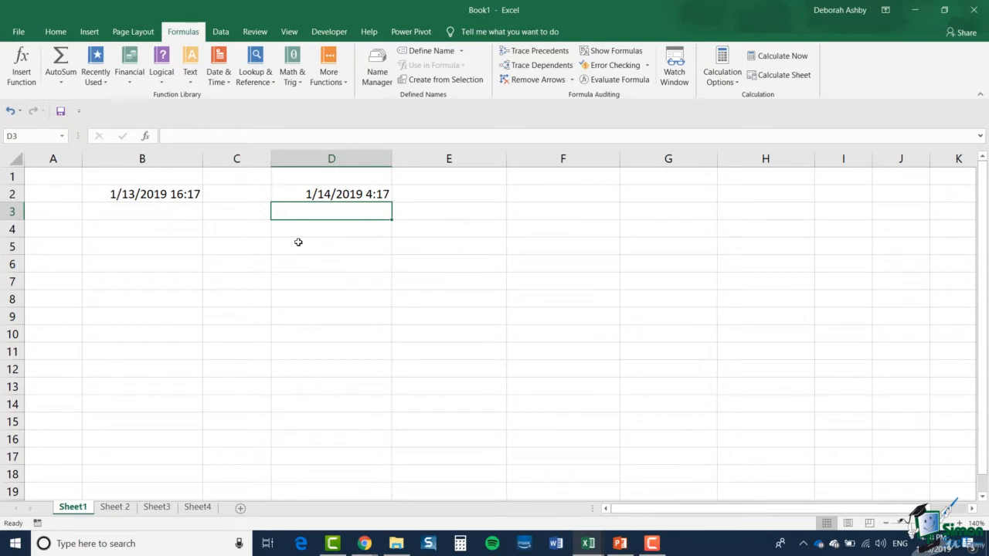
- Enter =B2+TIME(3,23,0) in cell F2 to add 3 hours and 23 minutes to B2
click(524, 193)
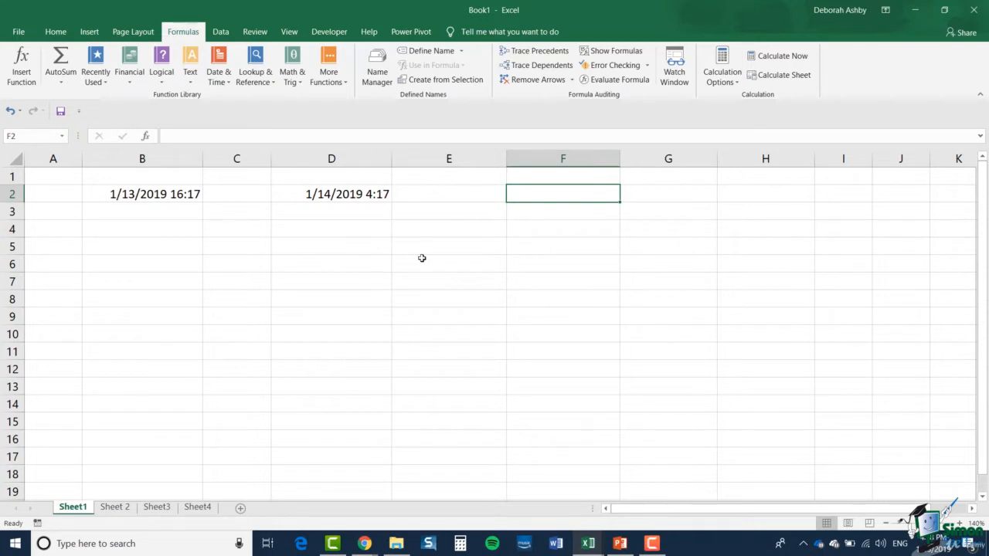
text(=)
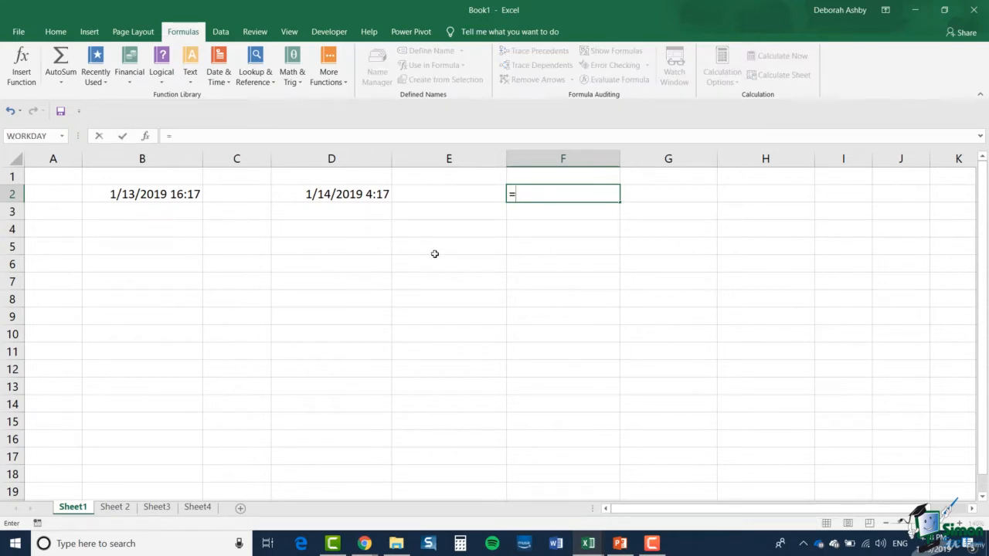
click(172, 194)
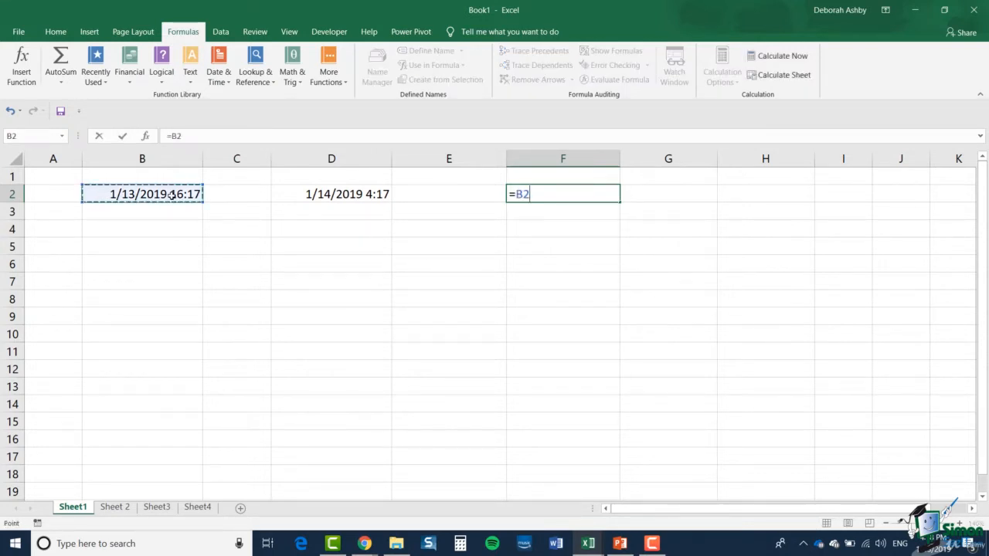
text(+)
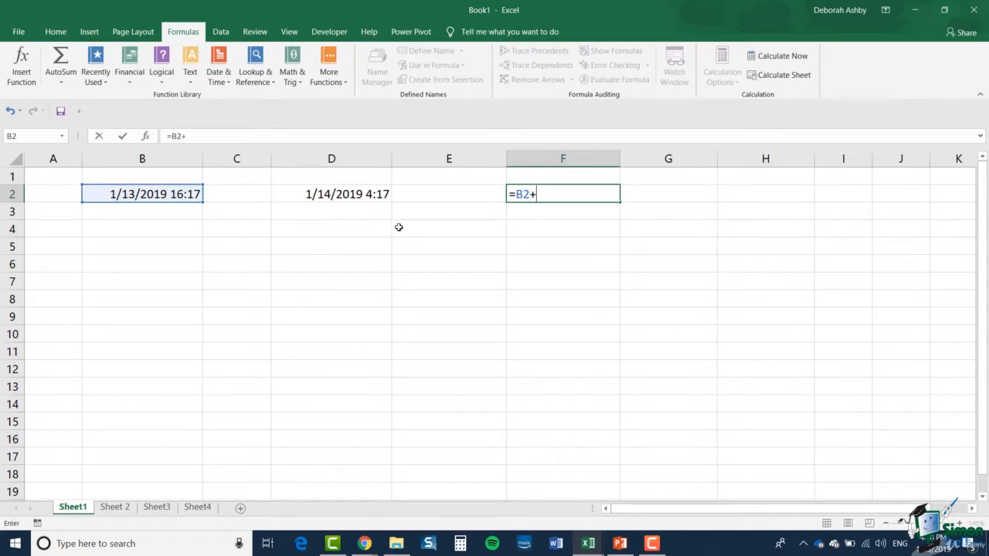
text(TIM)
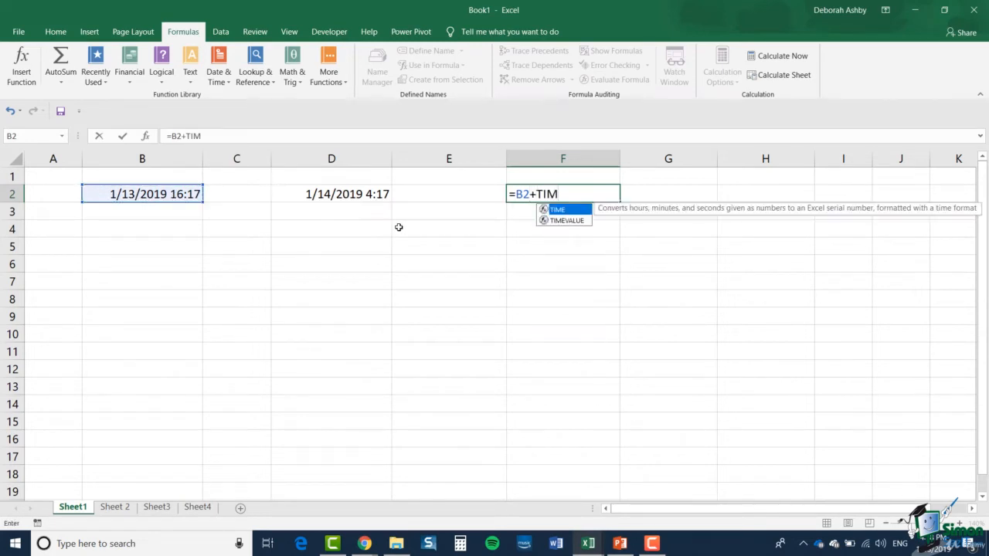
text(E()
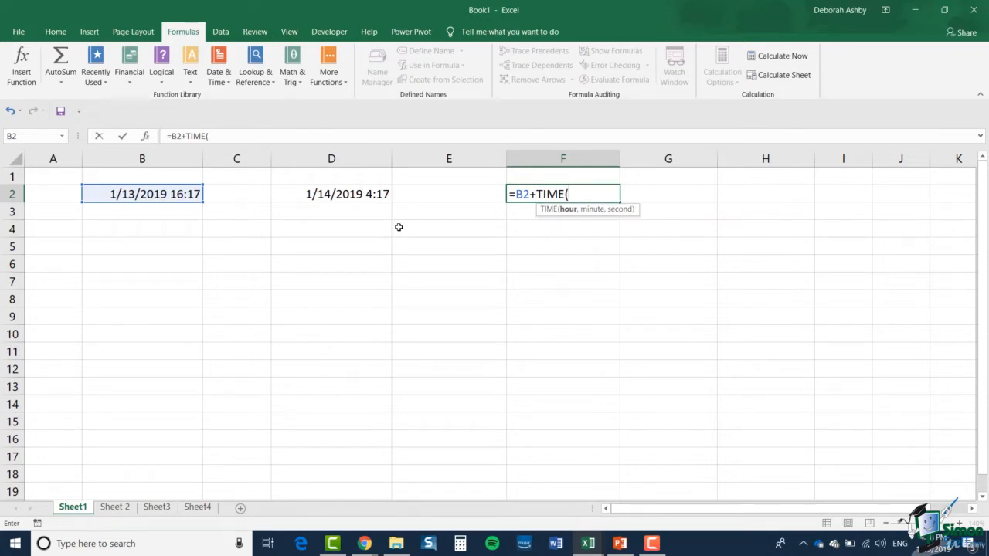
text(3,23,)
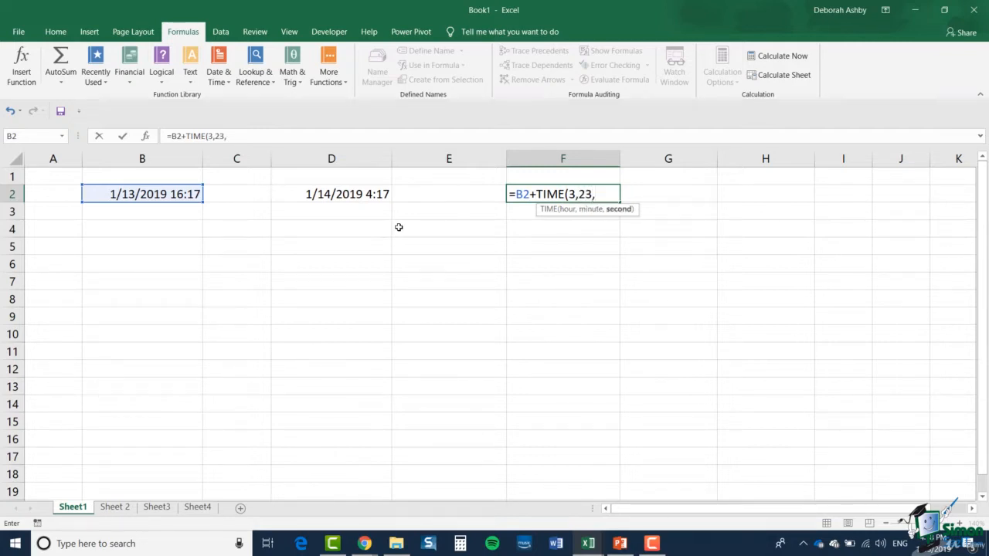
text(0))
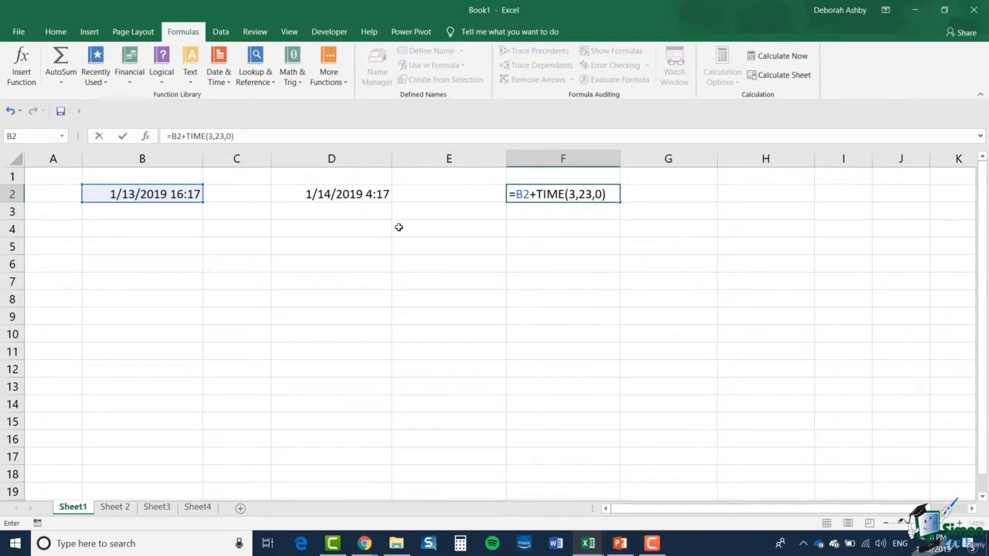
click(123, 136)
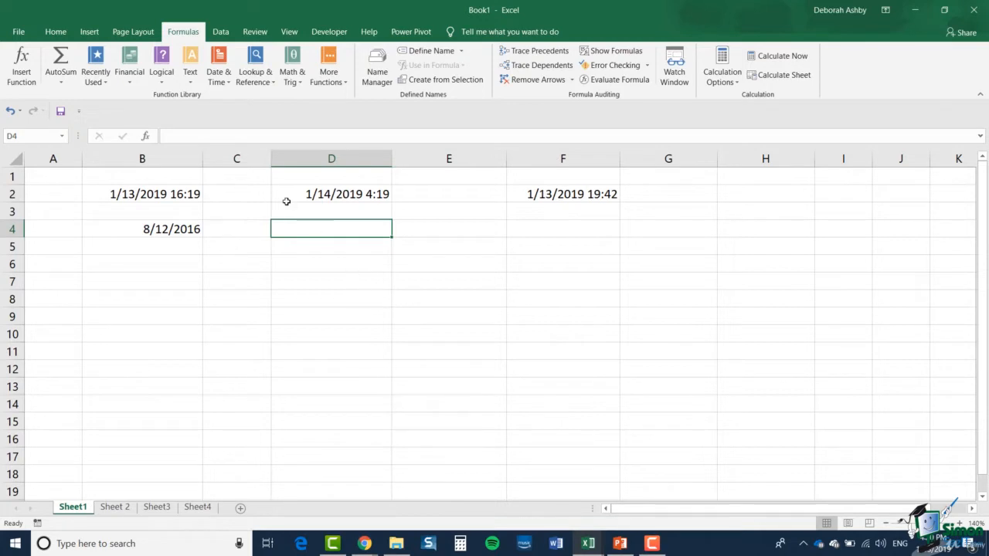
- Insert a WORKDAY function in cell D4 with B4 as the start date and 30 as the days
click(218, 77)
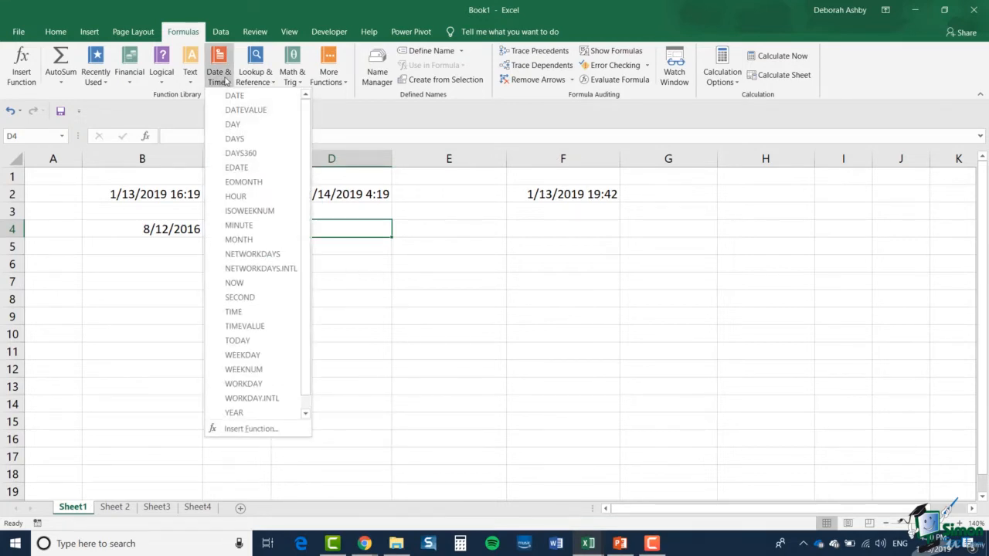
click(240, 387)
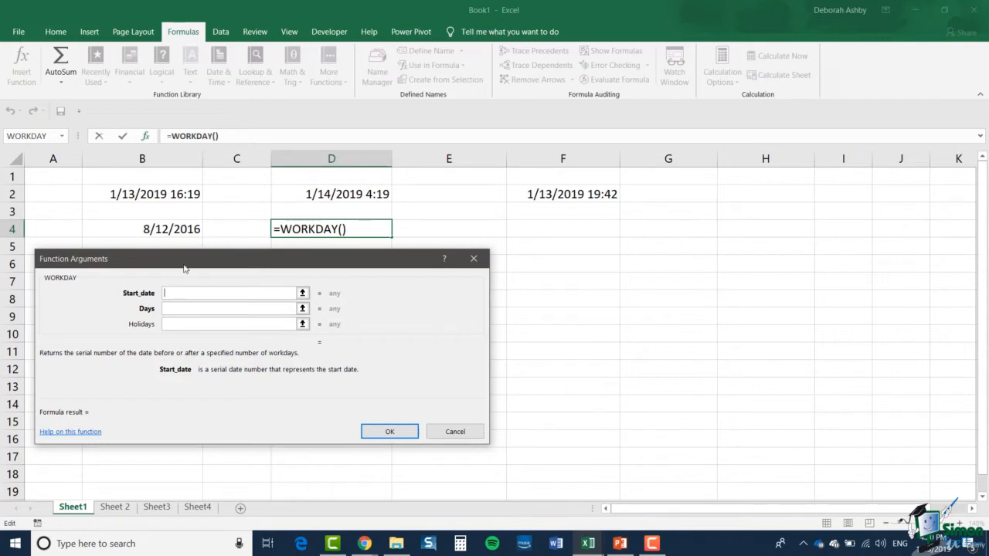
click(164, 229)
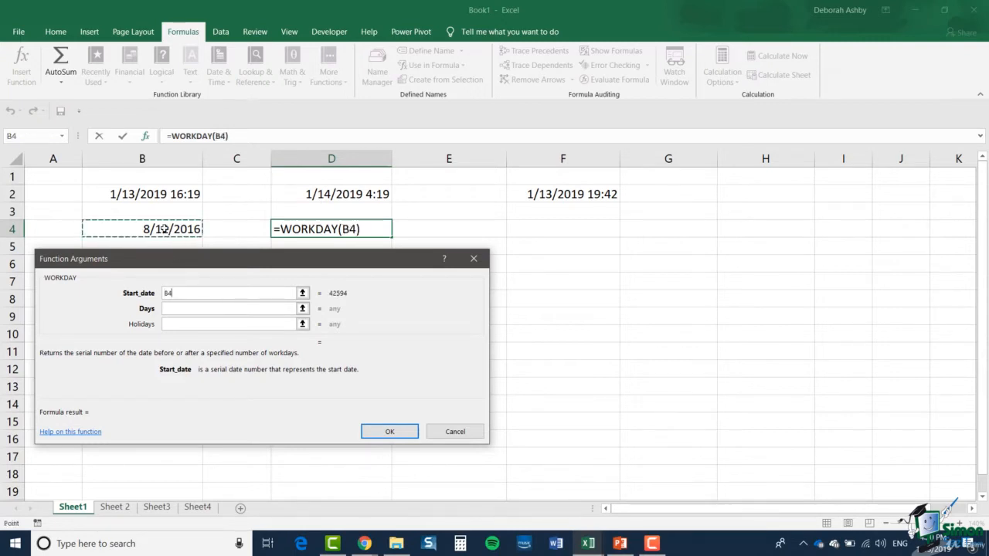
click(180, 309)
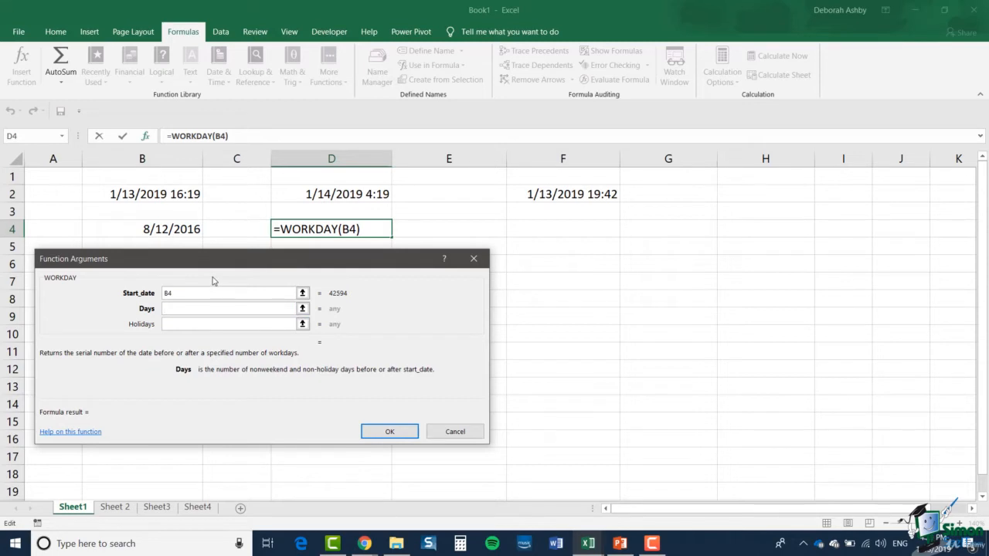
text(0)
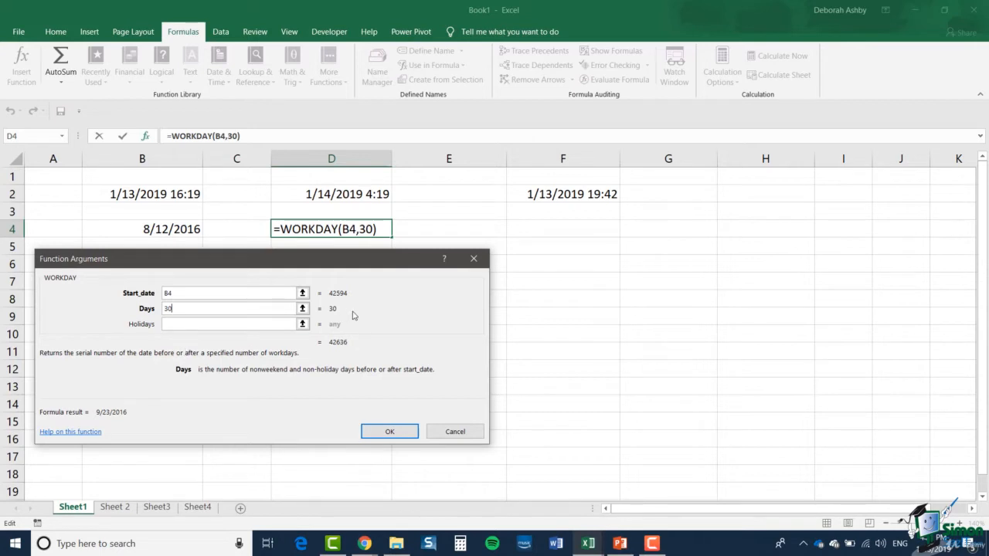
click(388, 431)
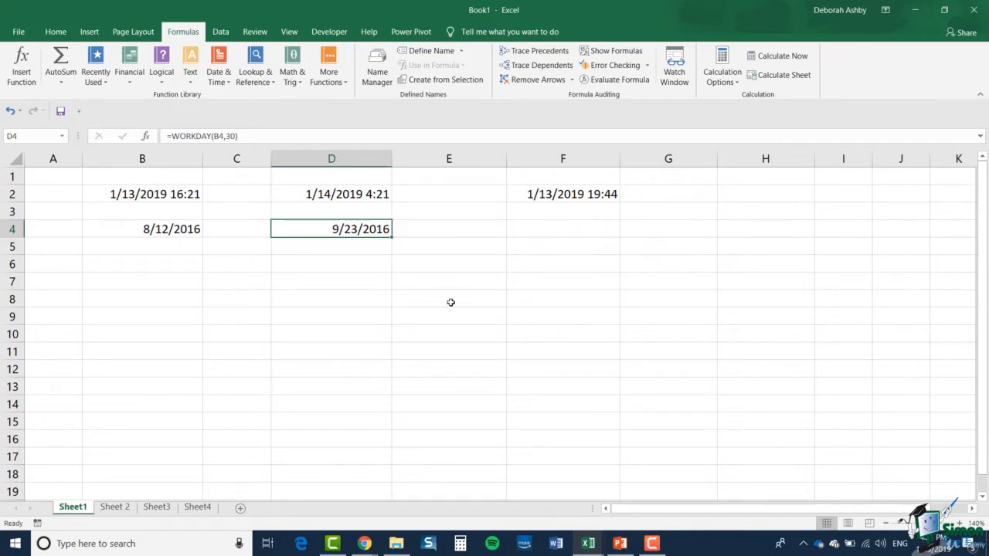
- Paste the holiday dates 8/29/2016 and 9/5/2016 into cells F4 and F5
key(ctrl+c)
key(Right)
key(Right)
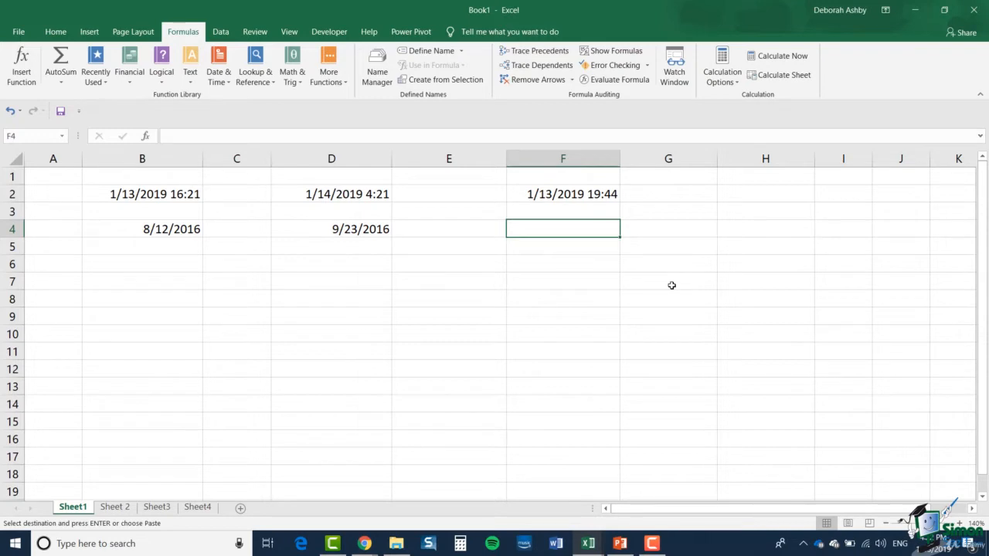
key(ctrl+v)
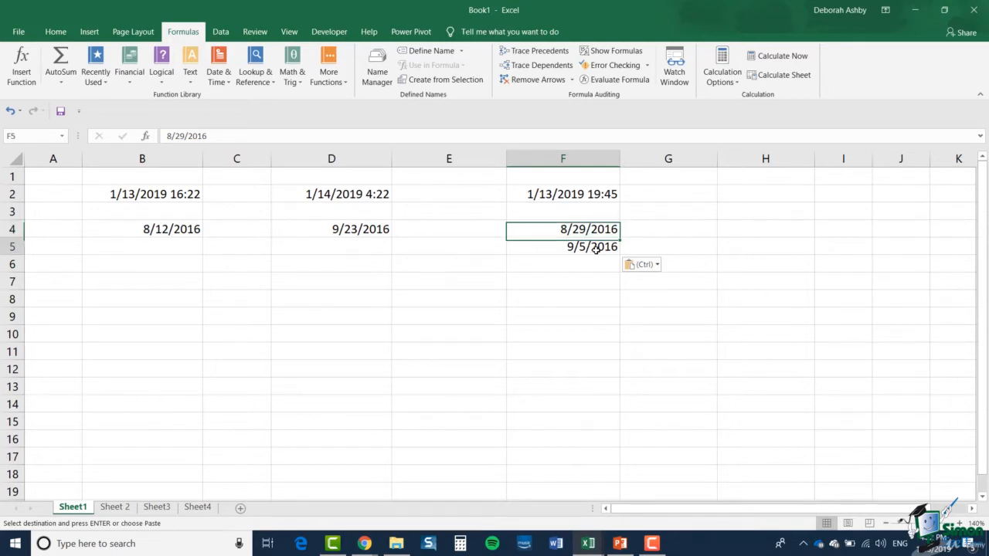
click(595, 248)
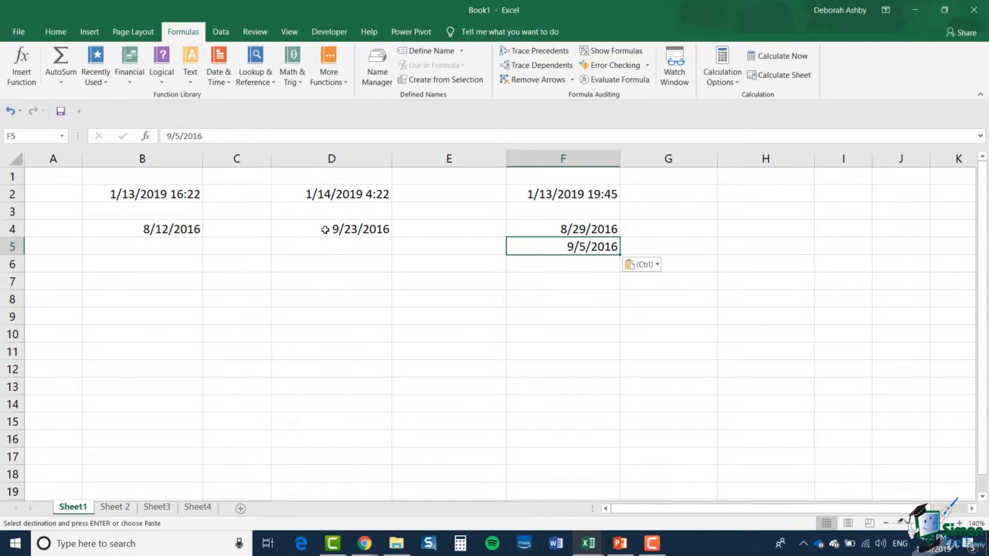
- Add the range F4:F5 as the holidays argument of the WORKDAY formula in D4
click(325, 230)
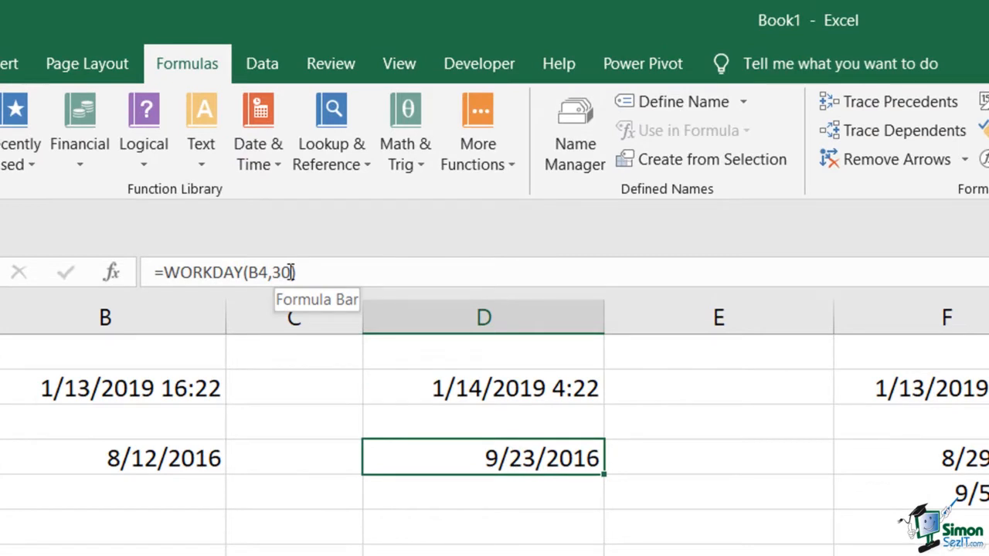
click(291, 272)
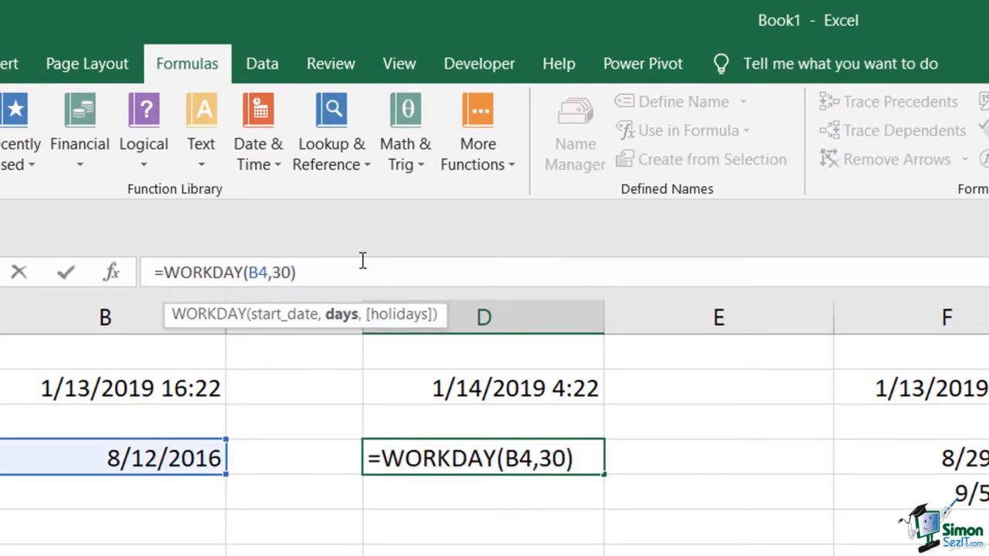
text(,)
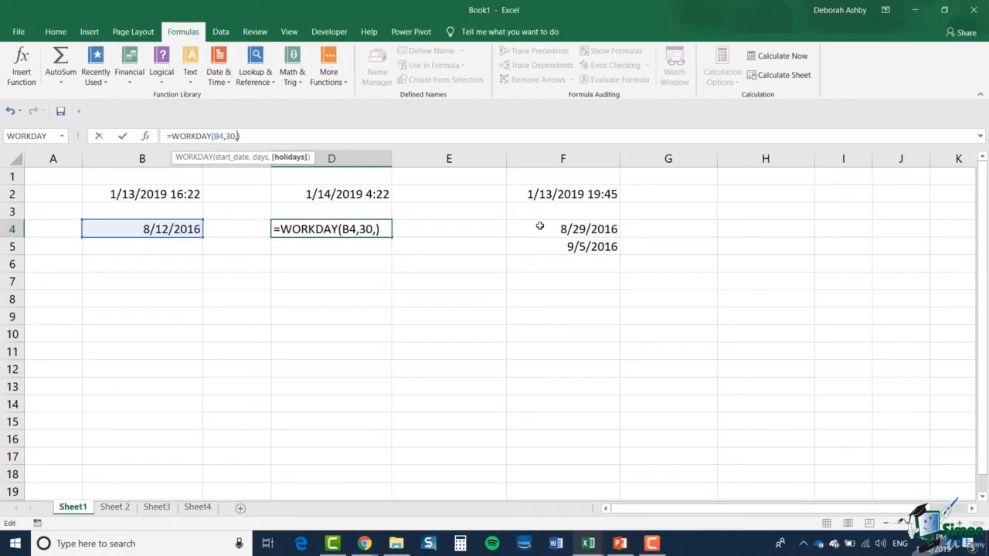
drag(539, 226, 537, 249)
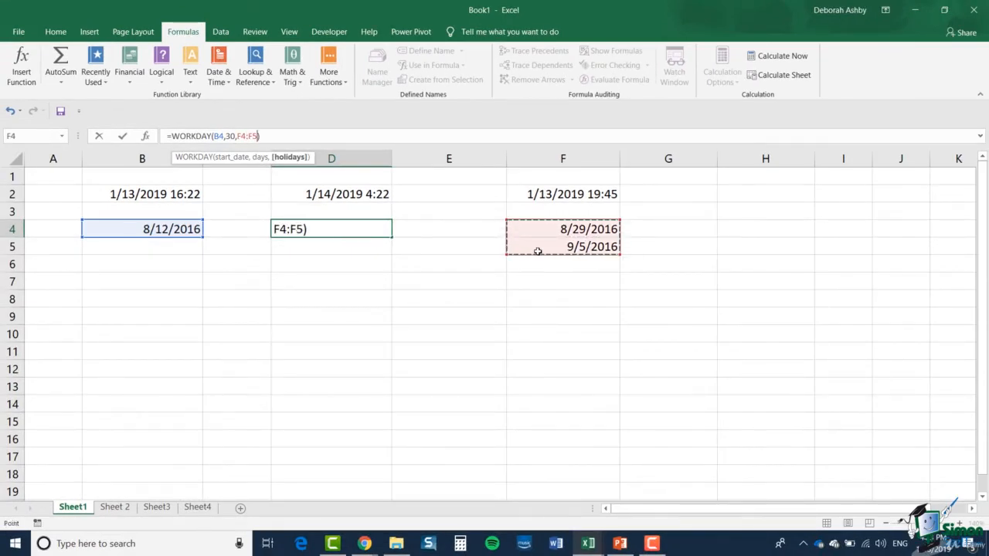
text())
key(Return)
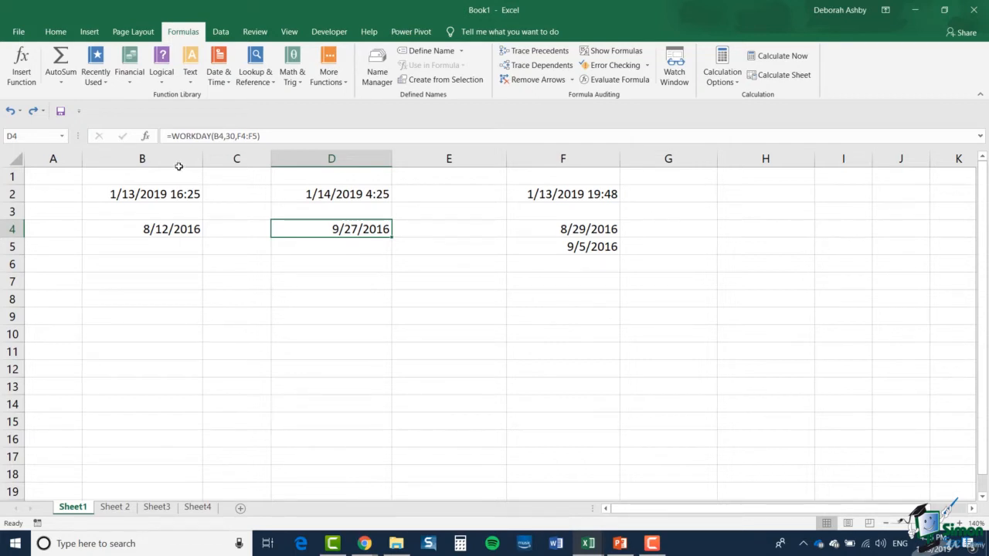
- Change the days argument of the WORKDAY formula in D4 to -30
click(224, 135)
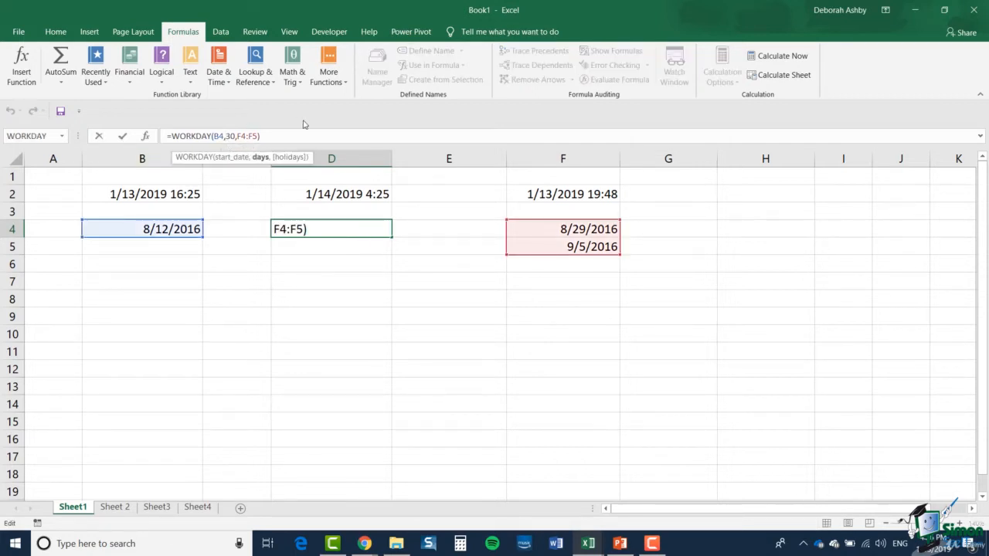
text(-)
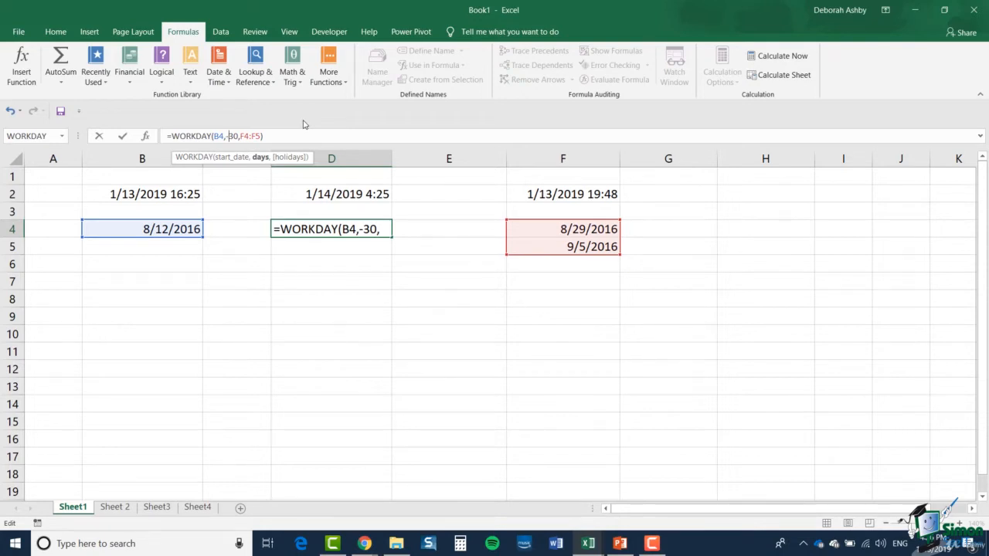
key(Return)
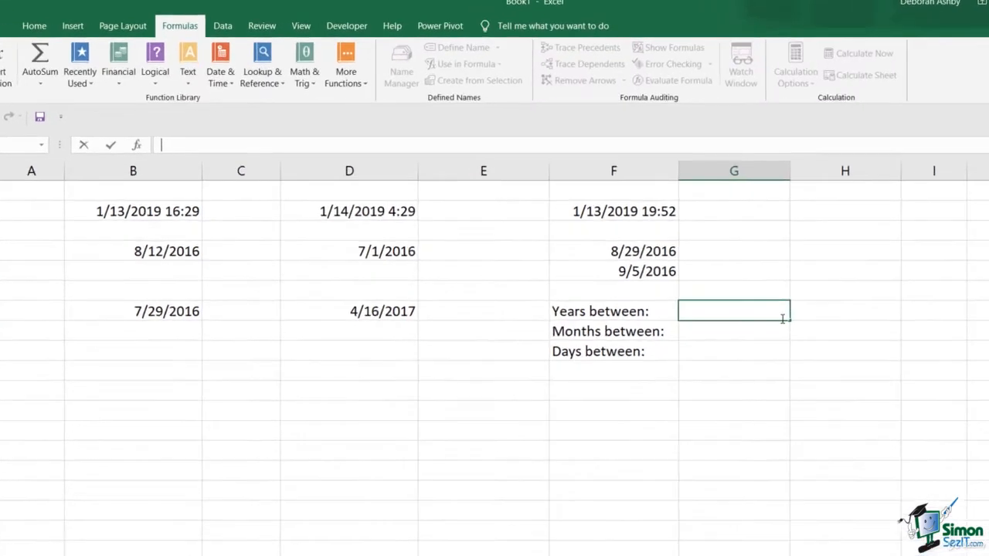
- Enter =YEAR(D7)-YEAR(B7) in cell G7 to calculate the years between the two dates
text(=YEAR(D7)-YEAR(B7))
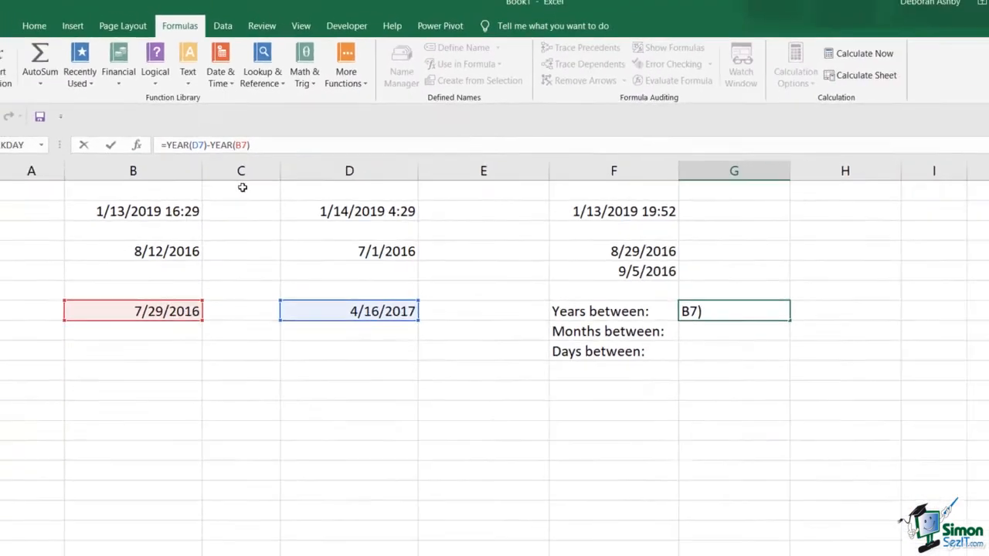
click(110, 144)
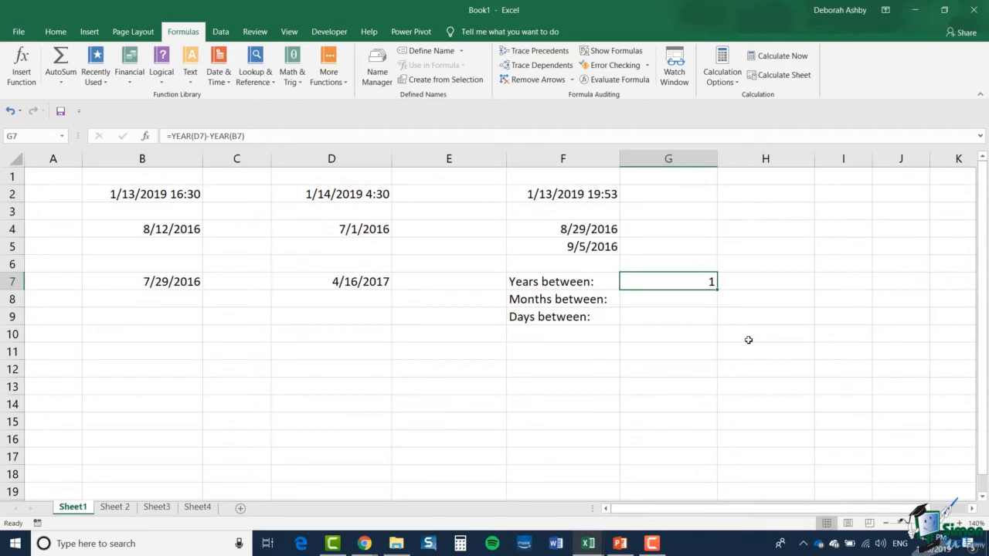
- Enter =DATEDIF(B7,D7,"y") in cell H7 to calculate the complete years between the two dates
click(759, 285)
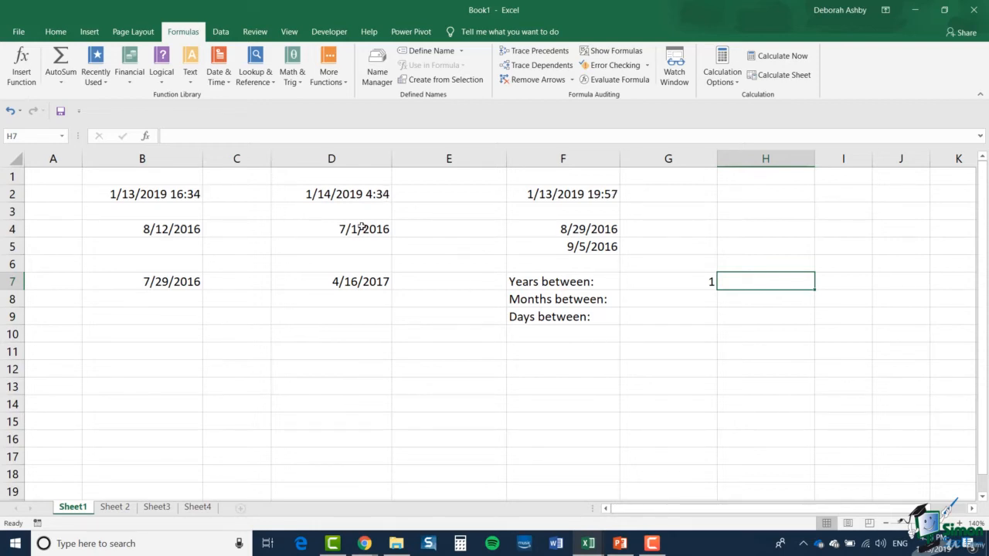
click(218, 76)
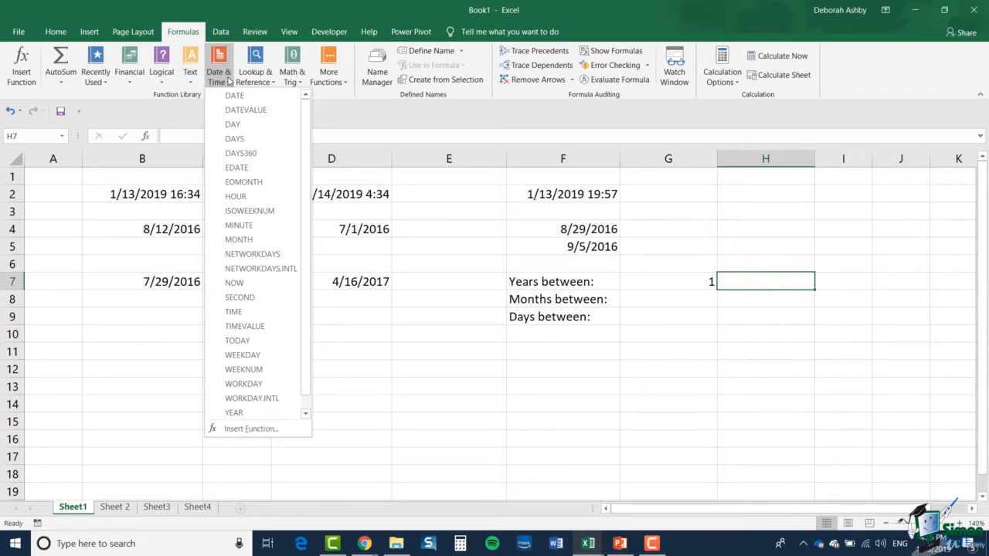
click(332, 110)
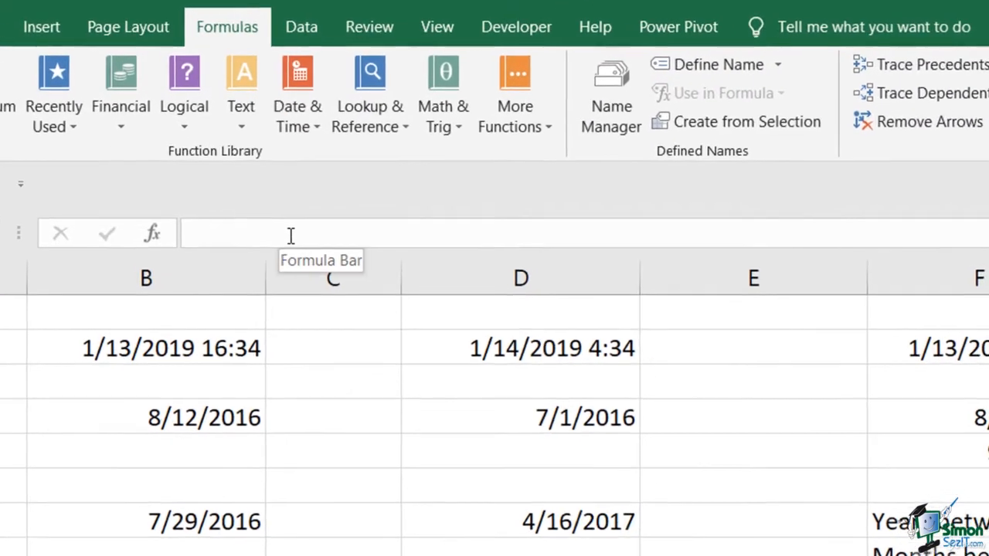
click(215, 138)
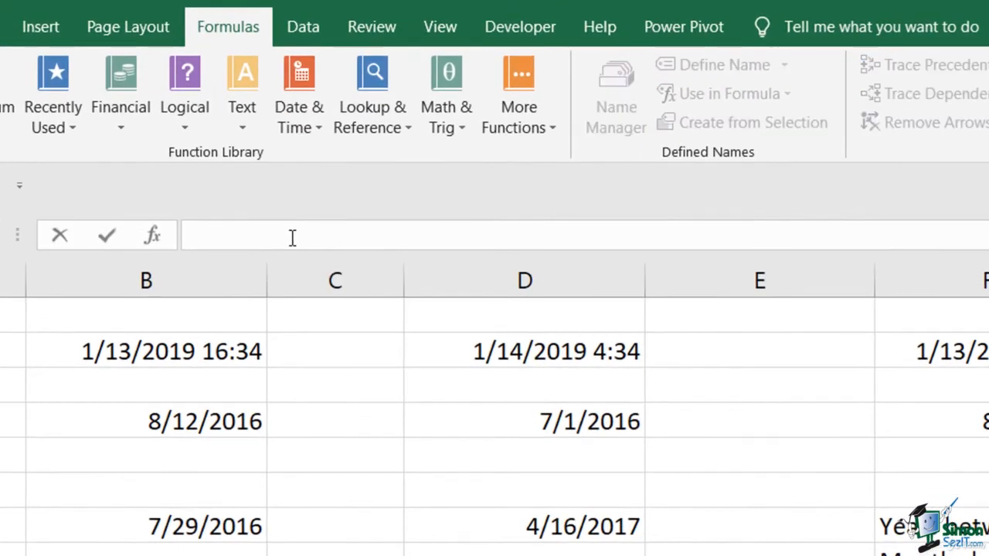
text(=DATEDIF)
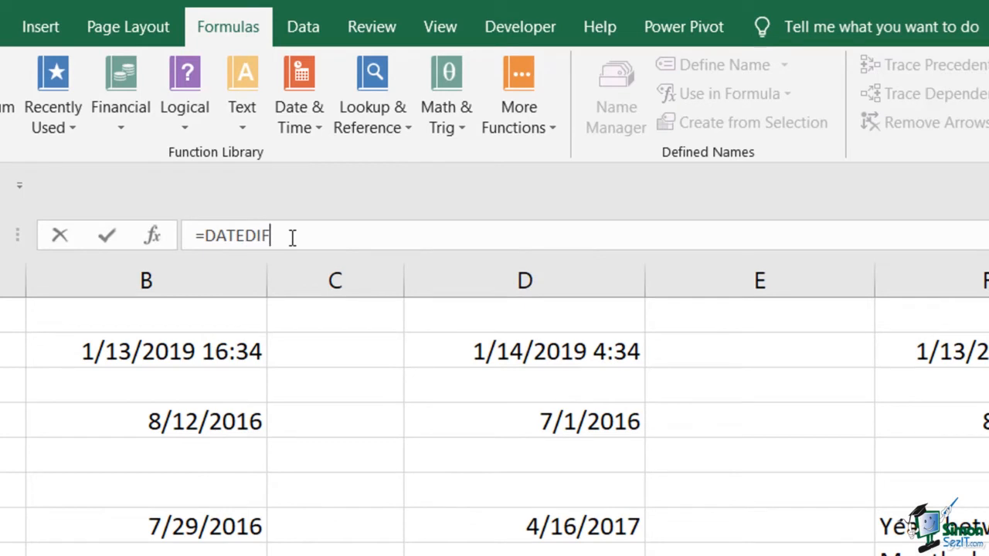
text(()
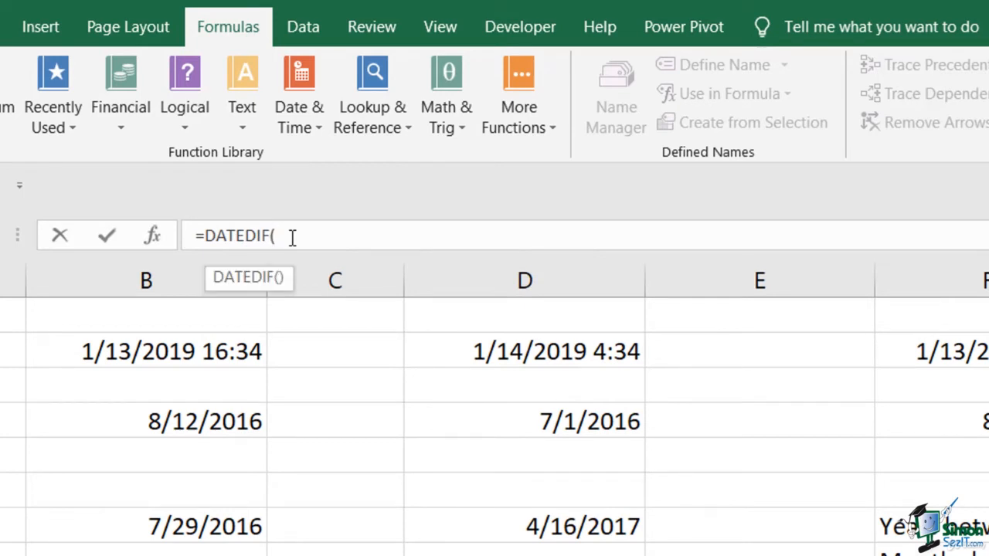
click(159, 526)
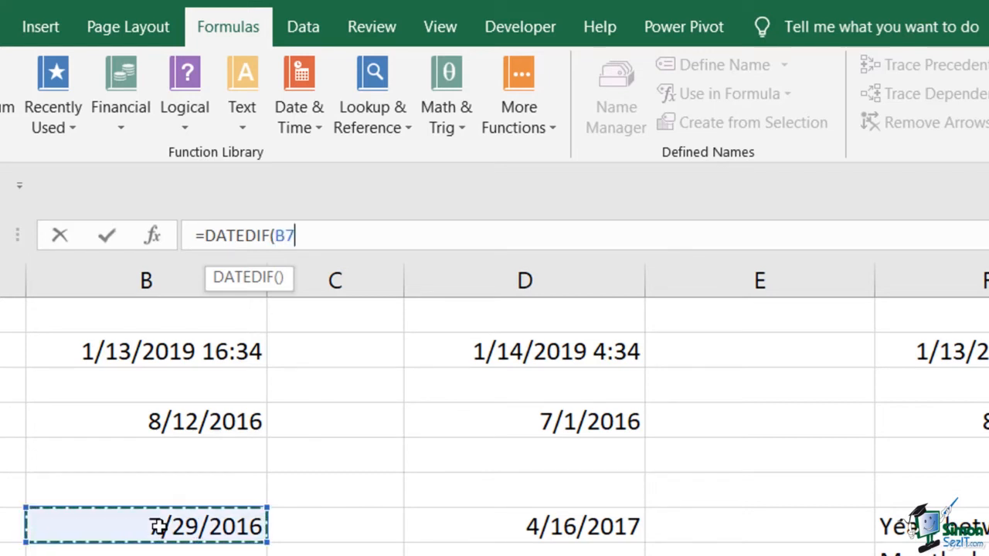
text(,)
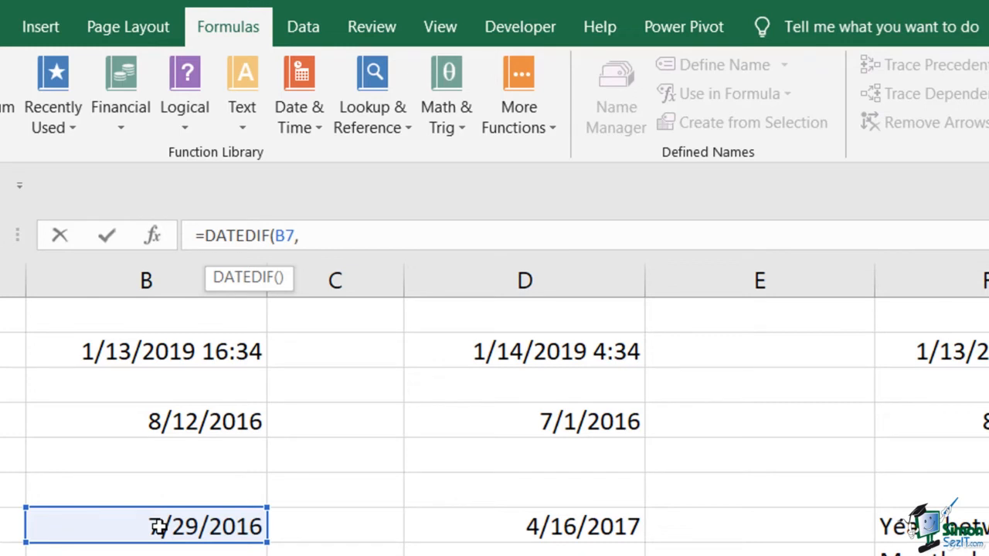
click(514, 527)
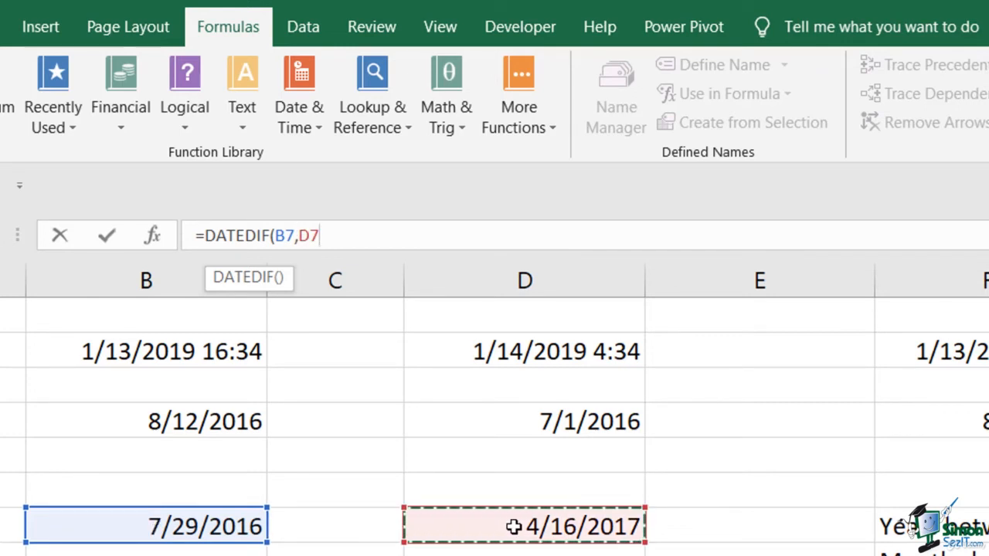
text(,)
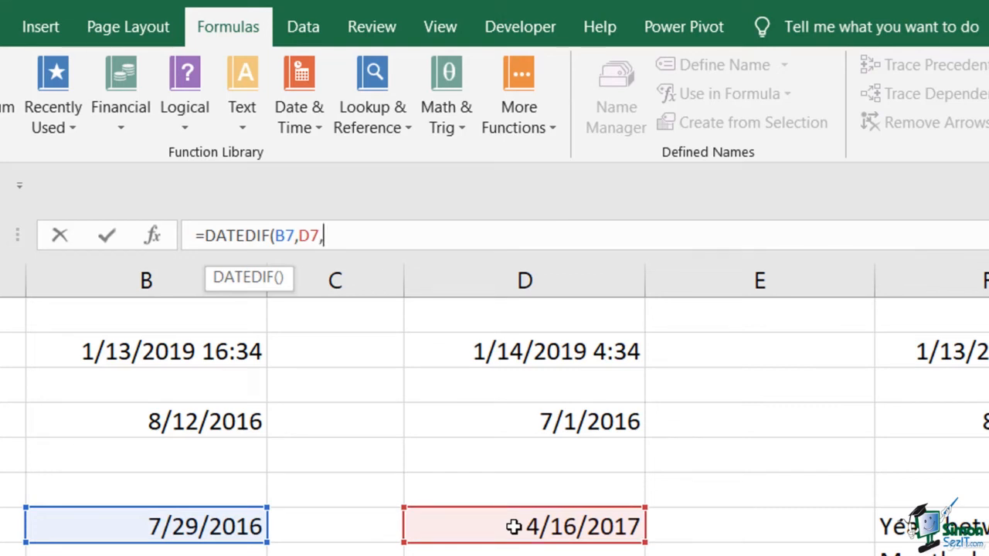
text("y"))
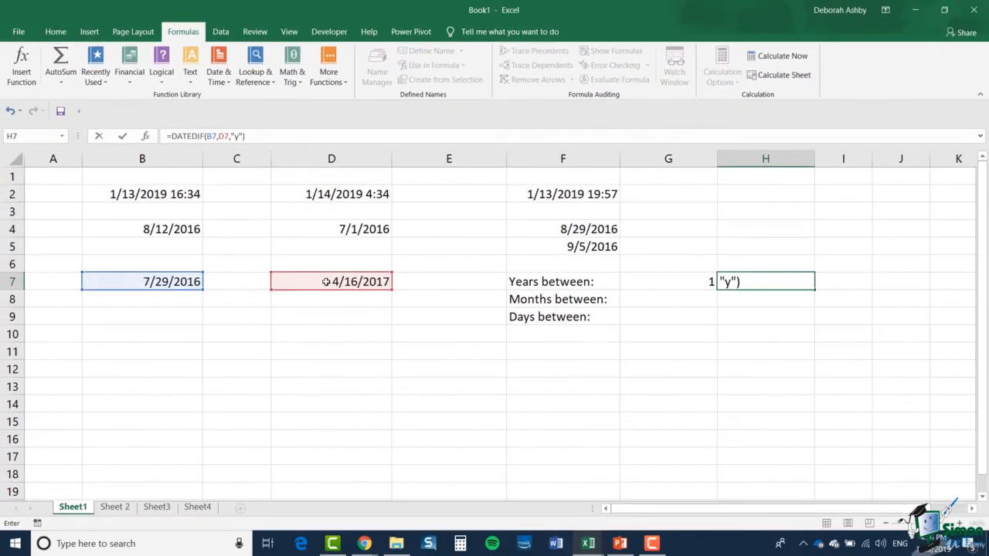
key(Return)
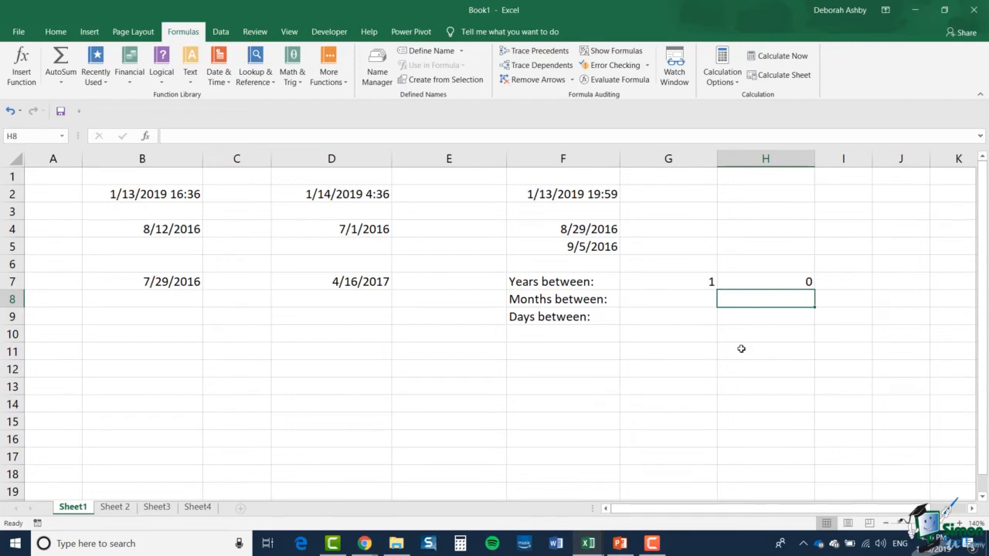
- Enter =MONTH(D7)-MONTH(B7) in cell G8 to subtract the month numbers of the two dates
click(687, 302)
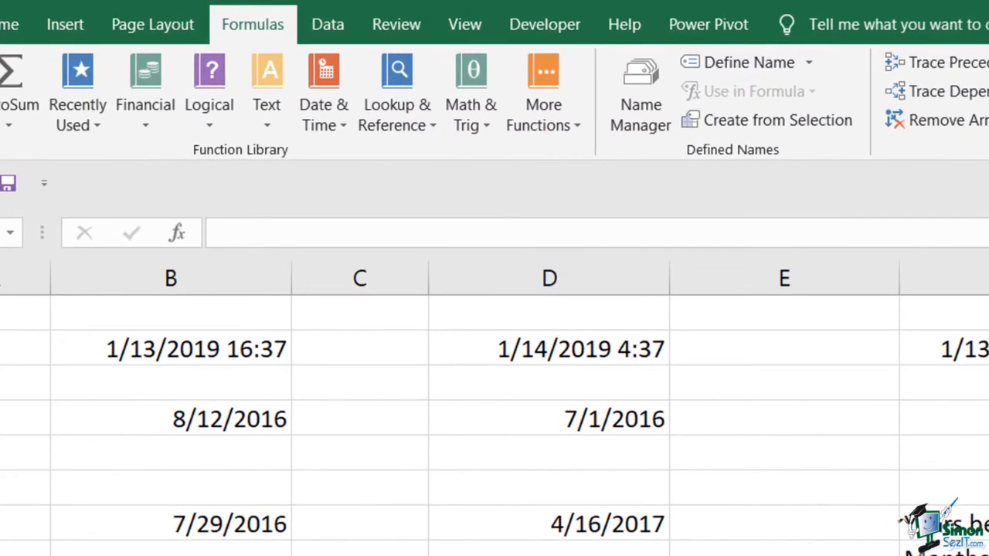
click(350, 235)
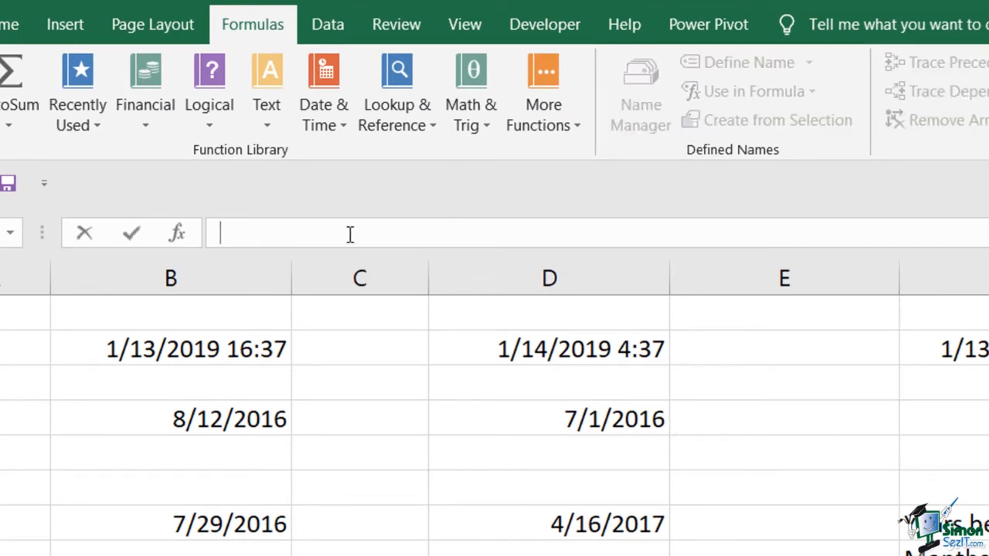
text(=MONTH(D7)-MONTH(B7))
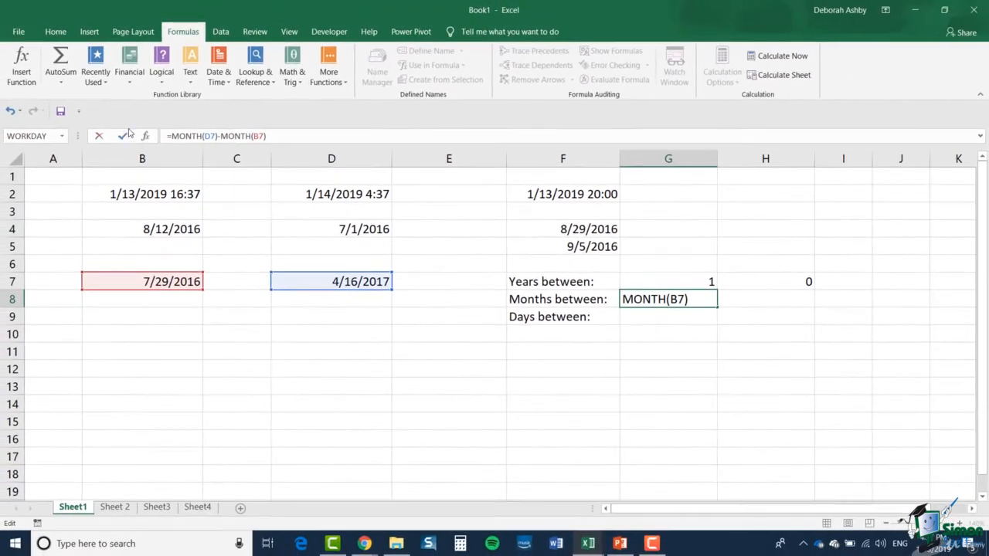
click(122, 137)
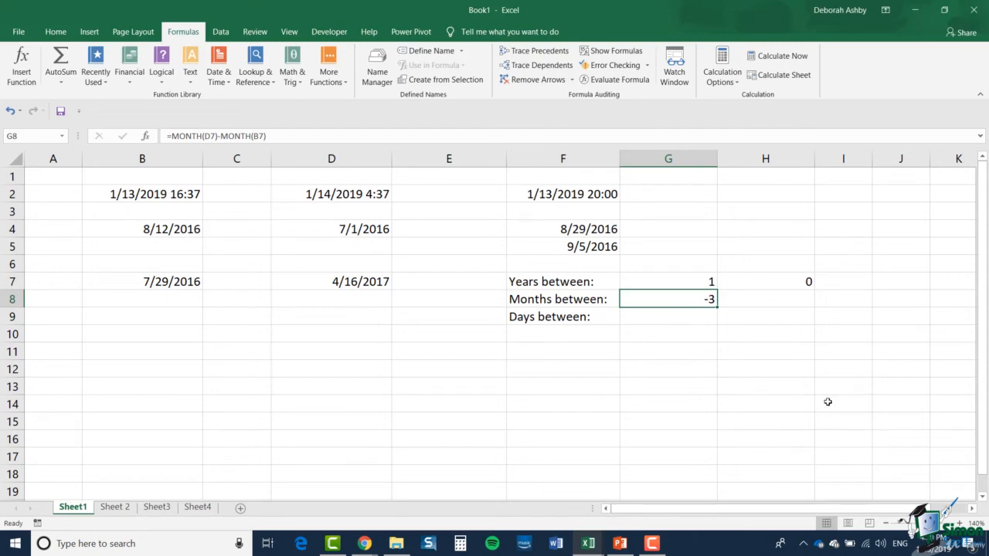
- Enter =DATEDIF(B7,D7,"m") in cell H8 to calculate the complete months between the two dates
click(781, 303)
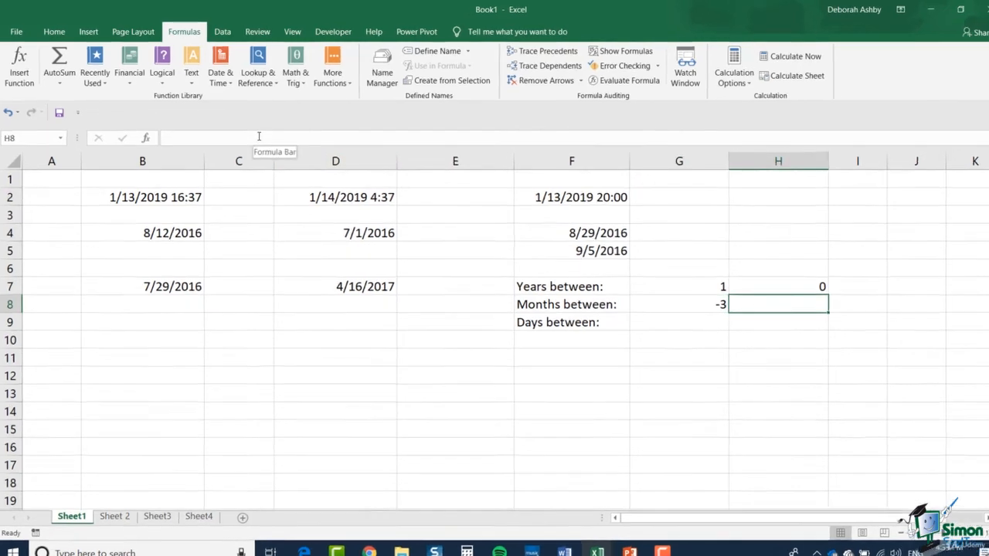
click(259, 136)
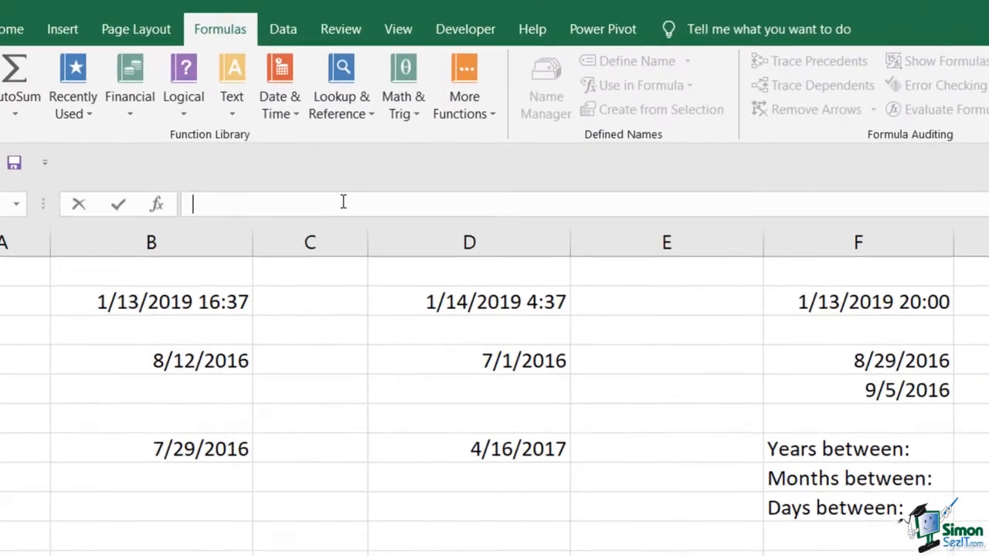
text(=DATEFI)
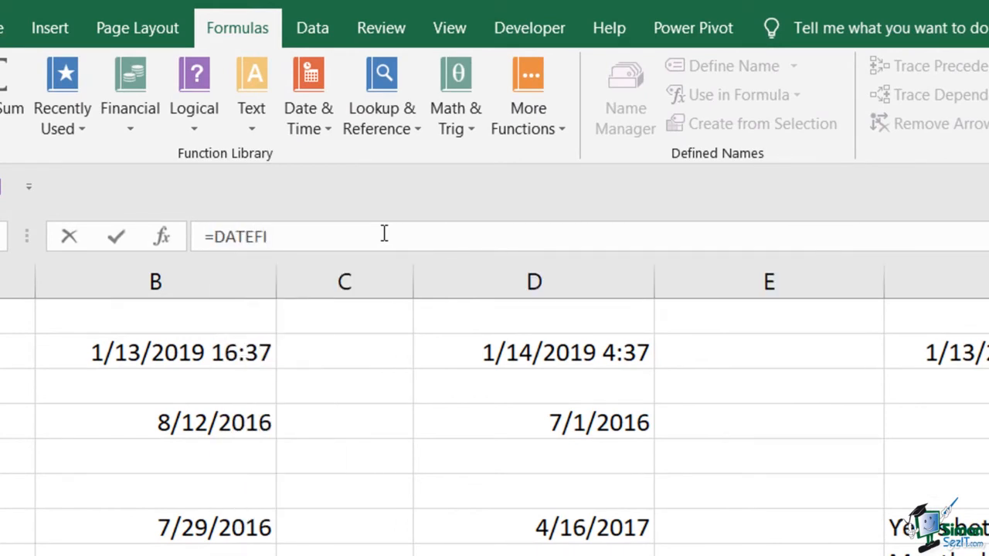
key(BackSpace)
key(BackSpace)
text(DIF()
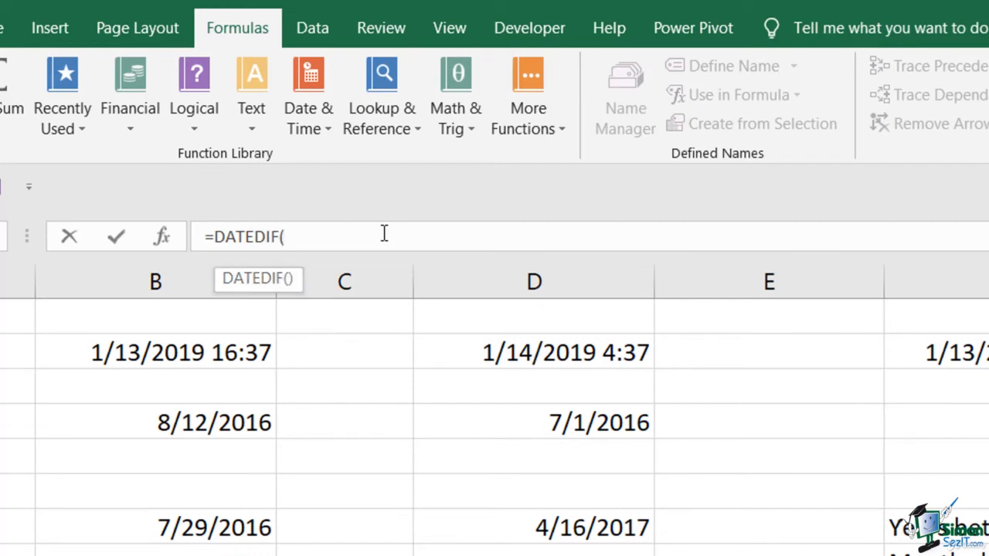
click(217, 527)
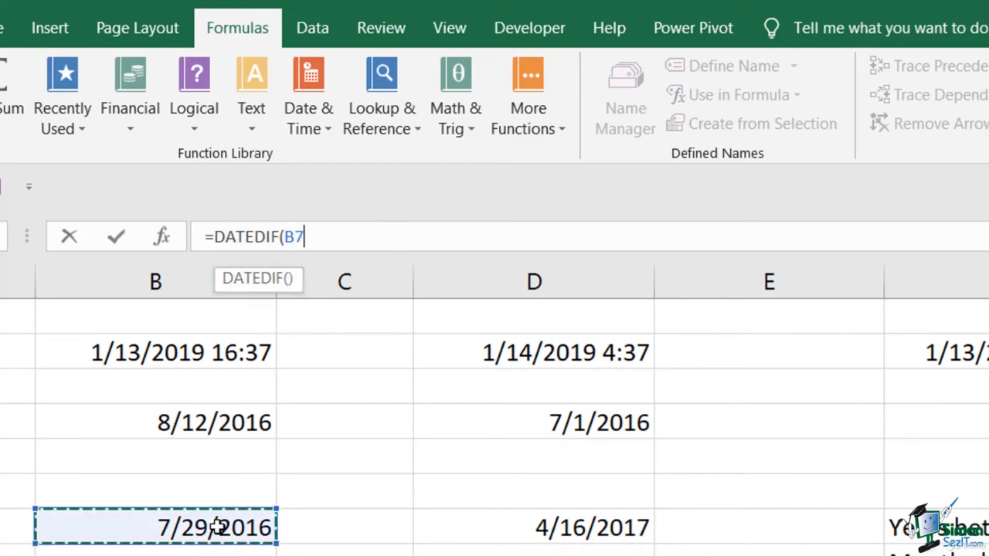
text(,)
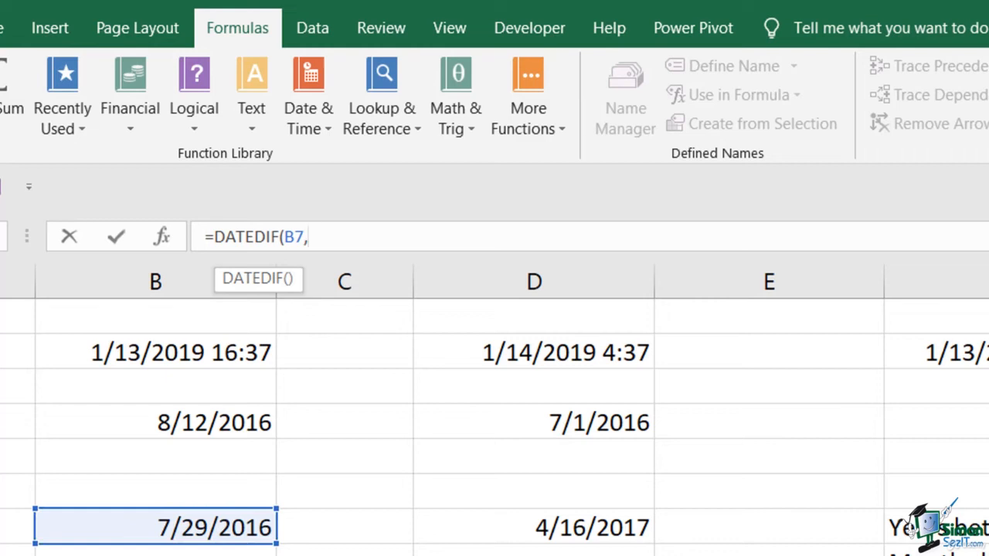
click(502, 532)
text(,")
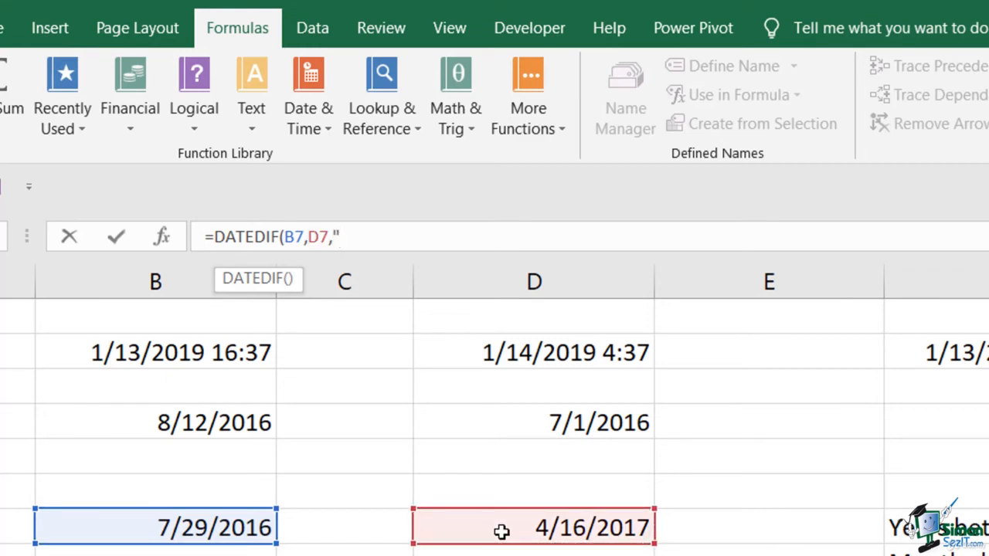
text(m"))
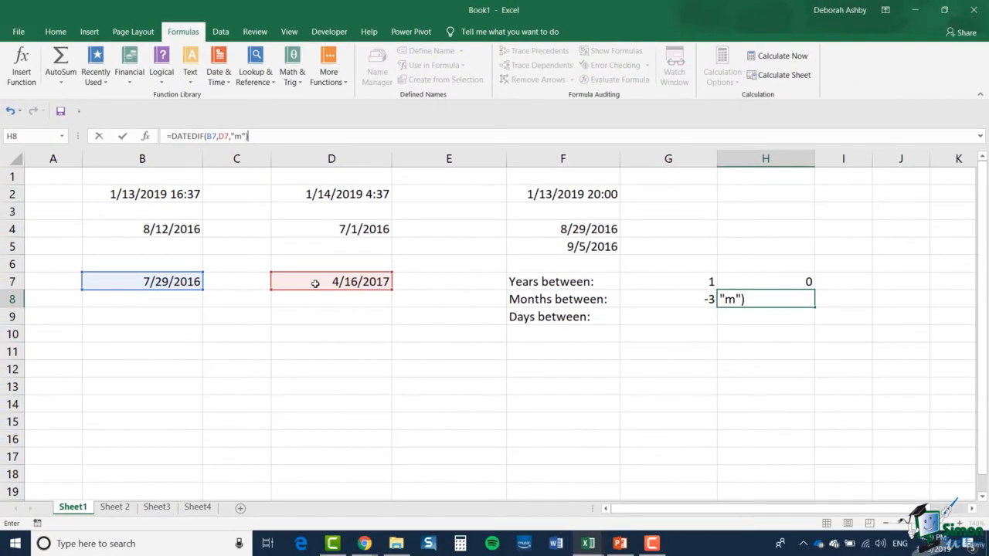
key(Return)
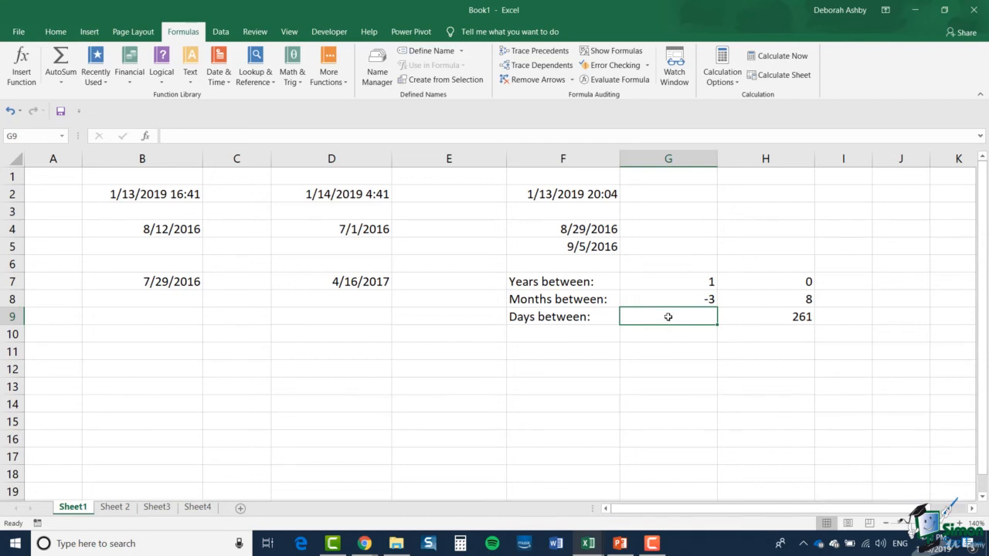
- Enter =D7-B7 in cell G9 to calculate the days between the two dates
text(=)
click(368, 283)
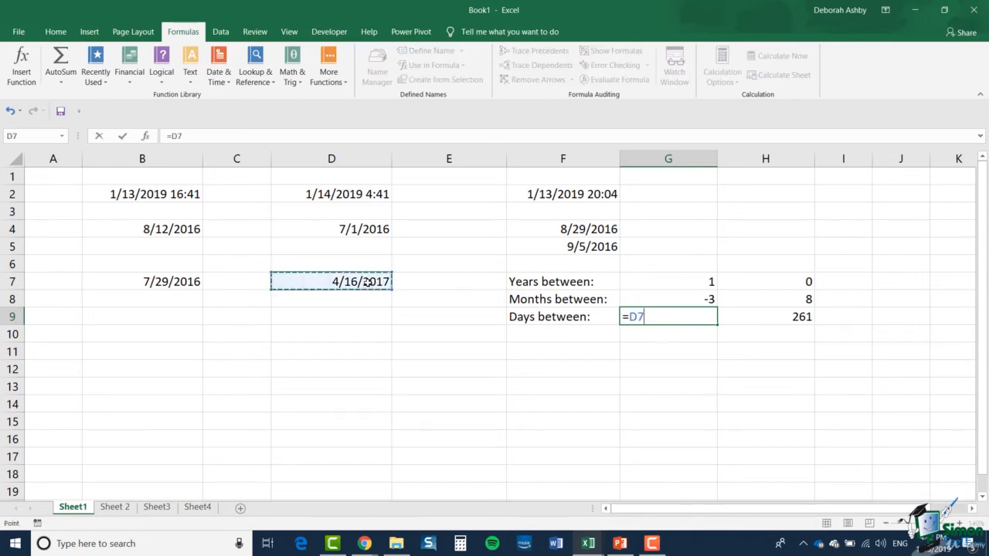
text(-)
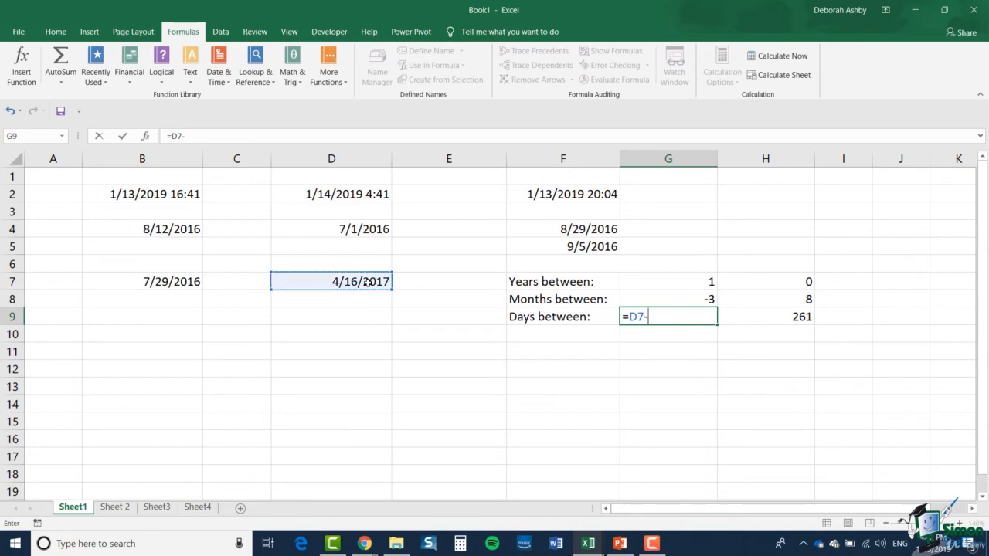
click(147, 283)
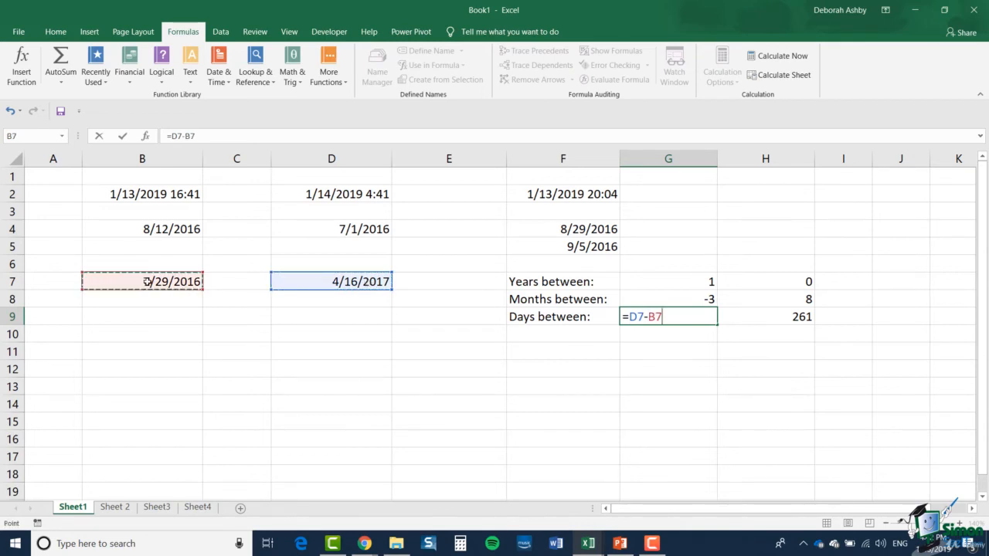
key(Return)
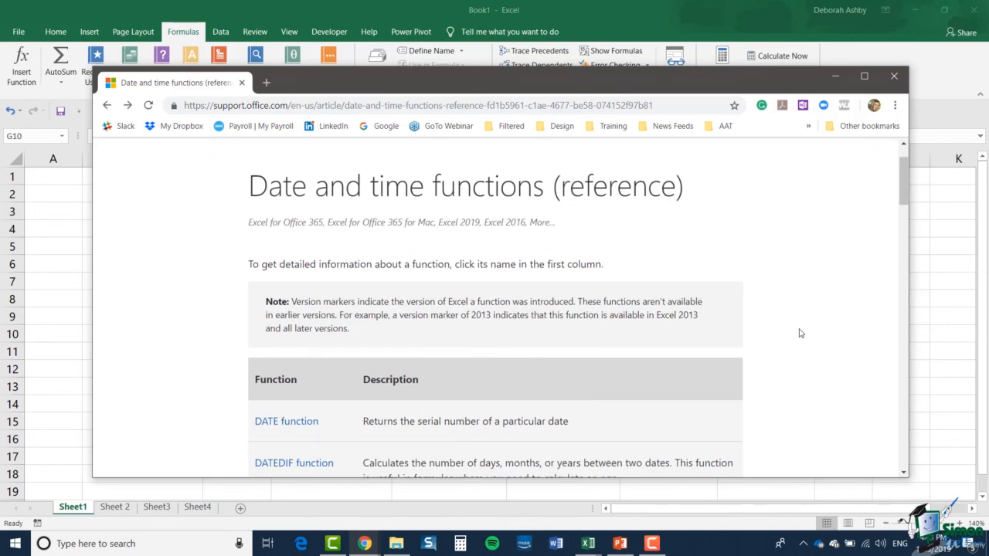
- Review the function names, descriptions and version markers in the browser's Date and time functions (reference) article, from DATE through TIMEVALUE
scroll(800, 333, down, 1)
scroll(800, 333, down, 5)
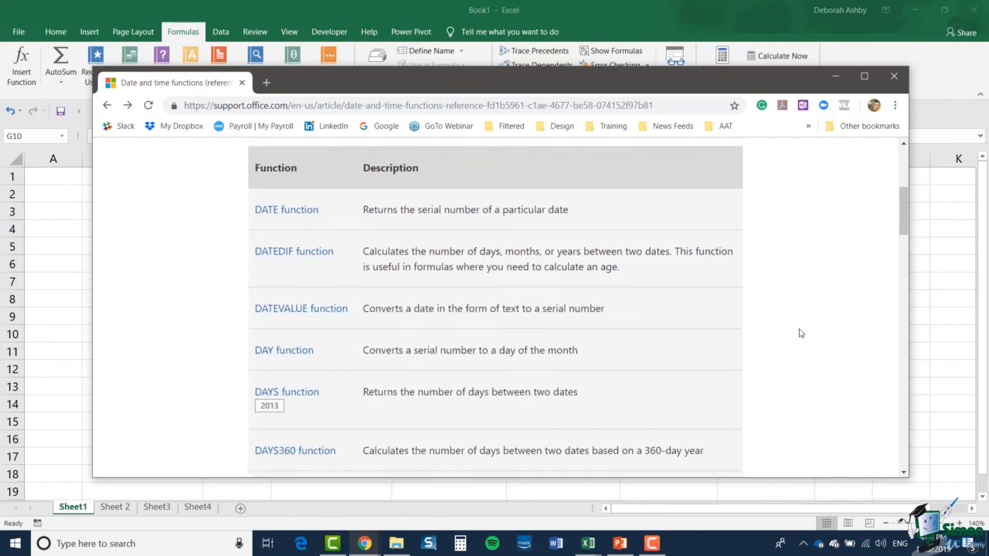
scroll(800, 333, down, 4)
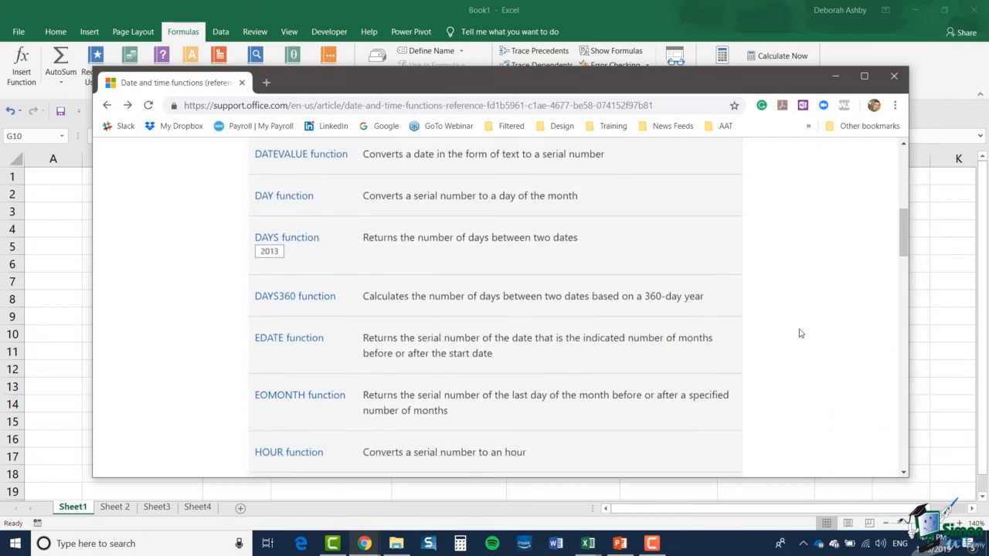
scroll(800, 333, down, 1)
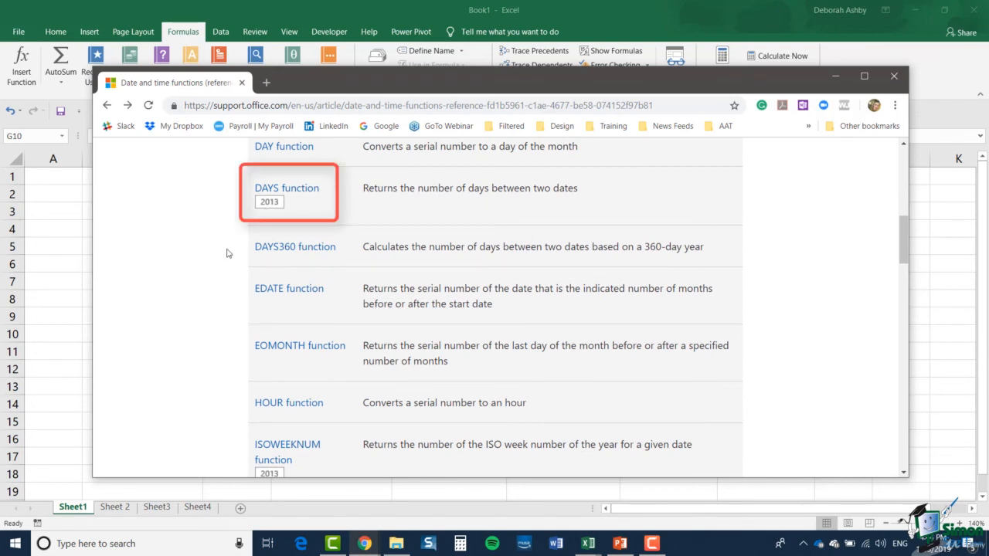
scroll(225, 262, down, 3)
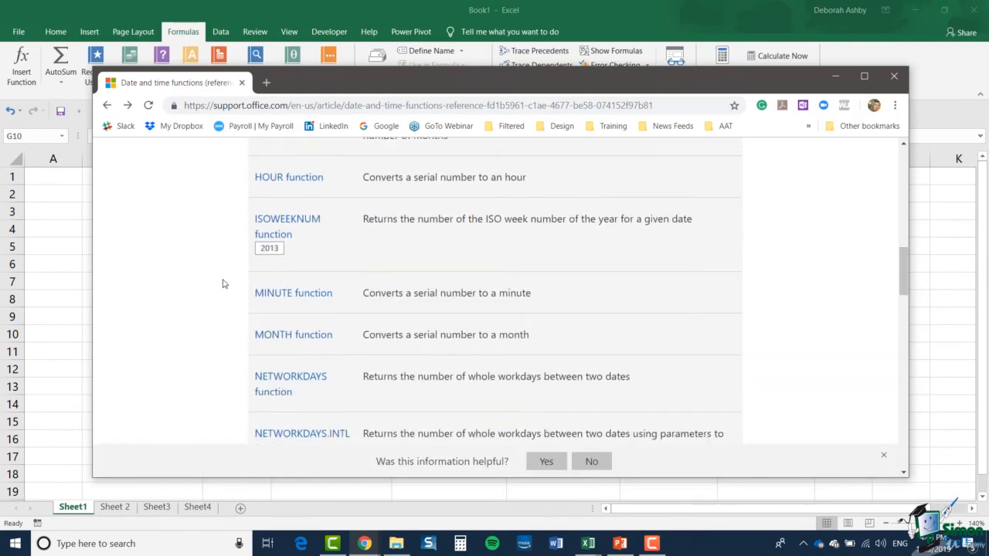
scroll(222, 284, down, 3)
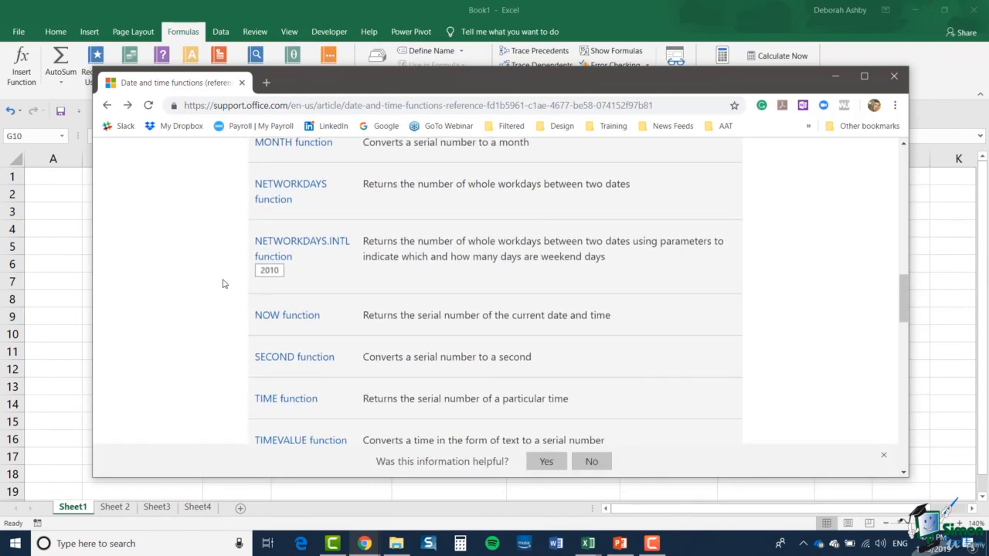